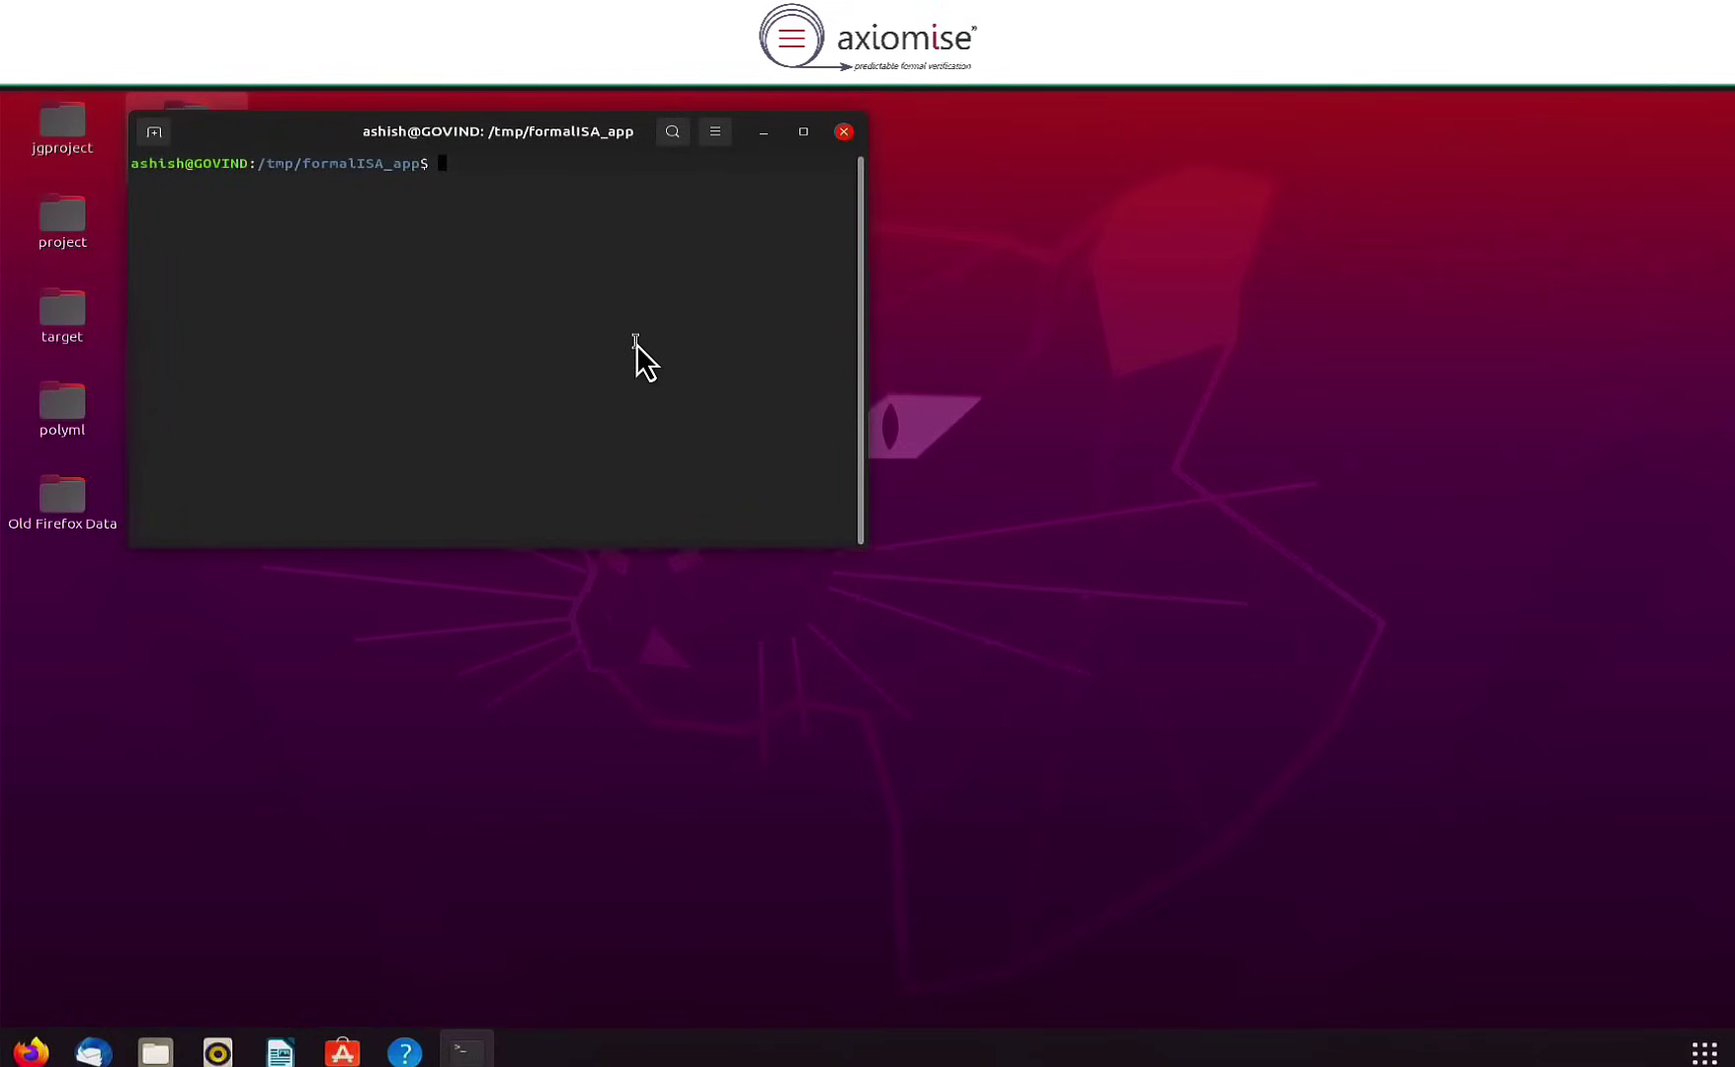
Step: Launch formalISA ULTRA with './formalISA &', dismiss the licence notice and maximize the window
{"action": "type", "text": "./formalISA &"}
{"action": "key", "text": "Return"}
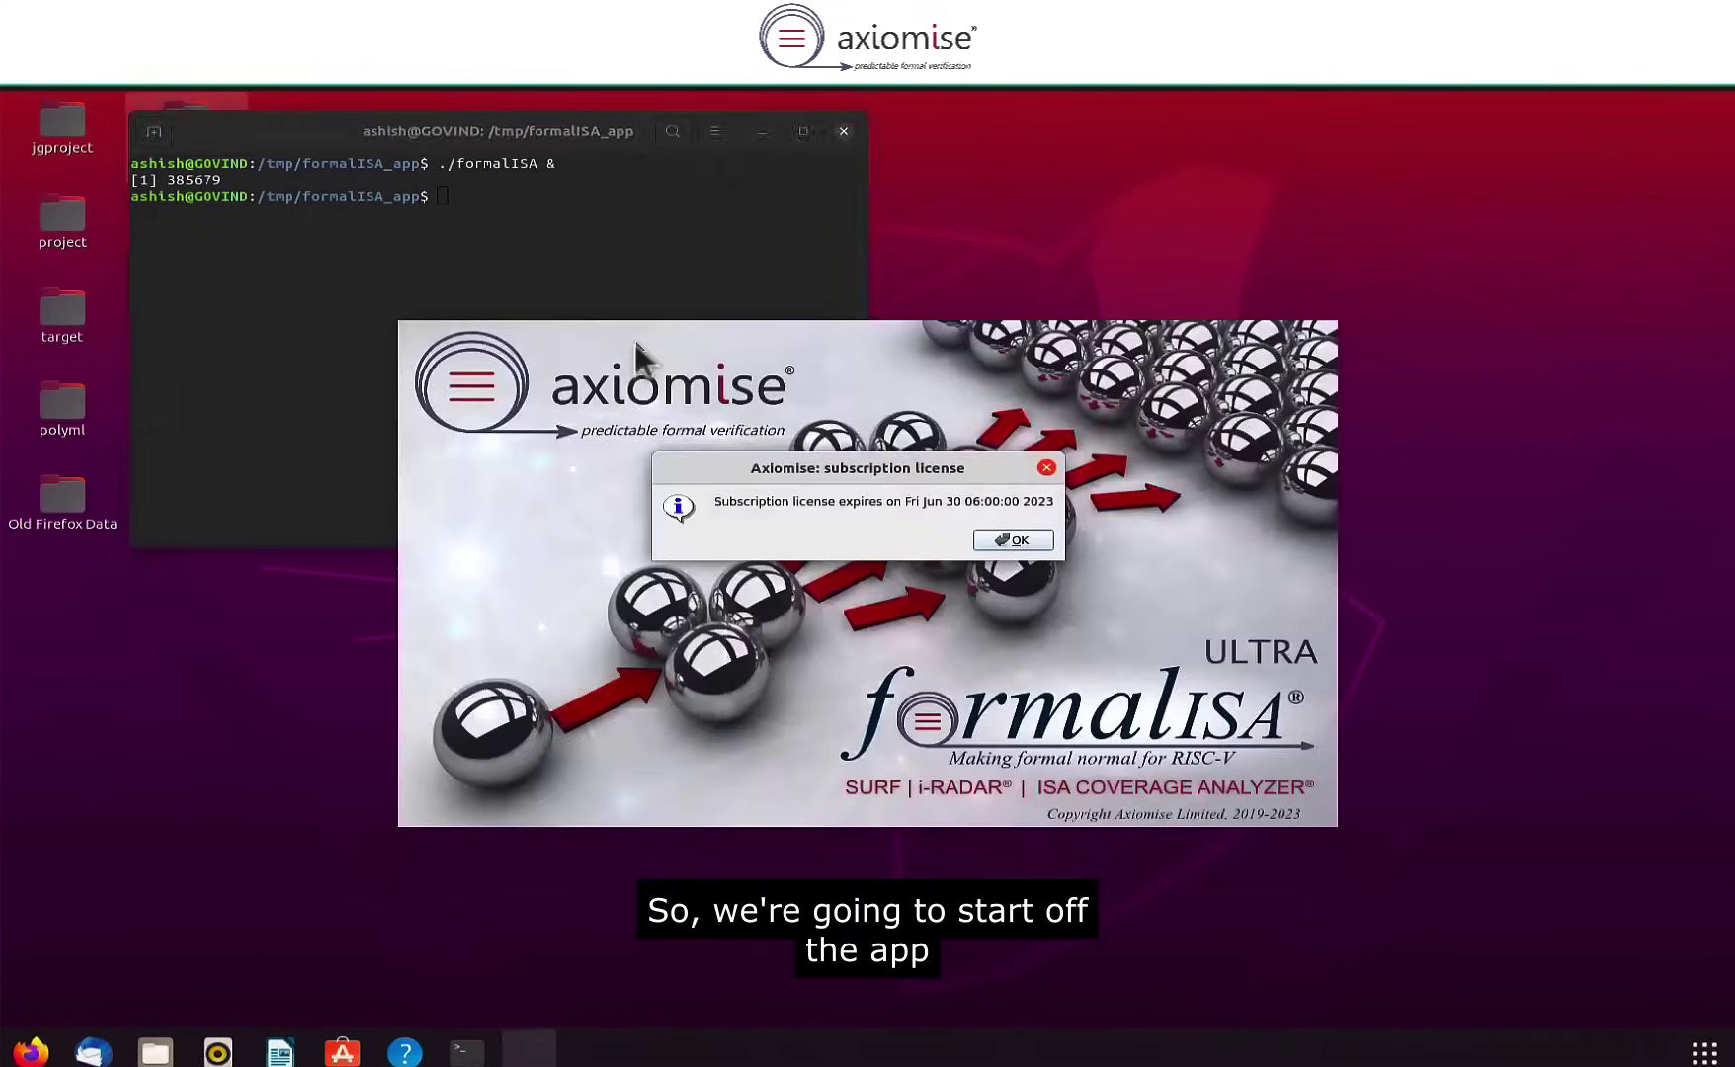
{"action": "left_click", "coordinate": [1018, 541]}
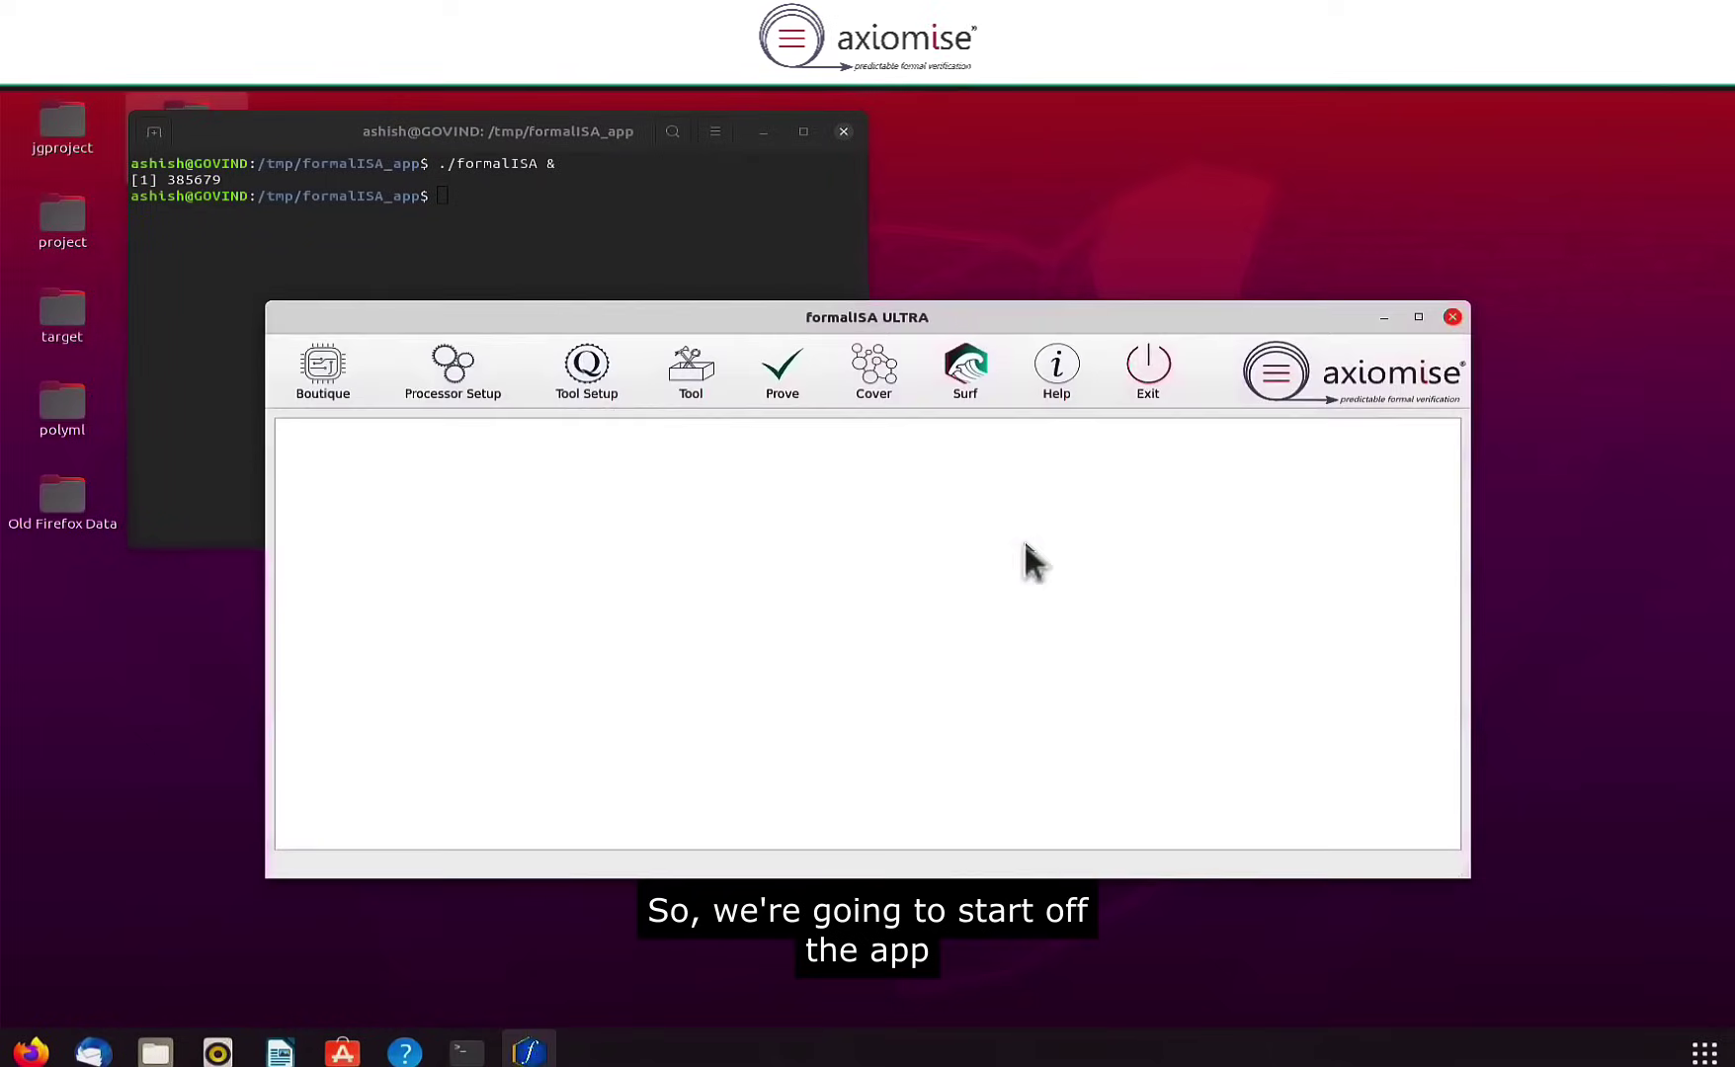
{"action": "double_click", "coordinate": [481, 304]}
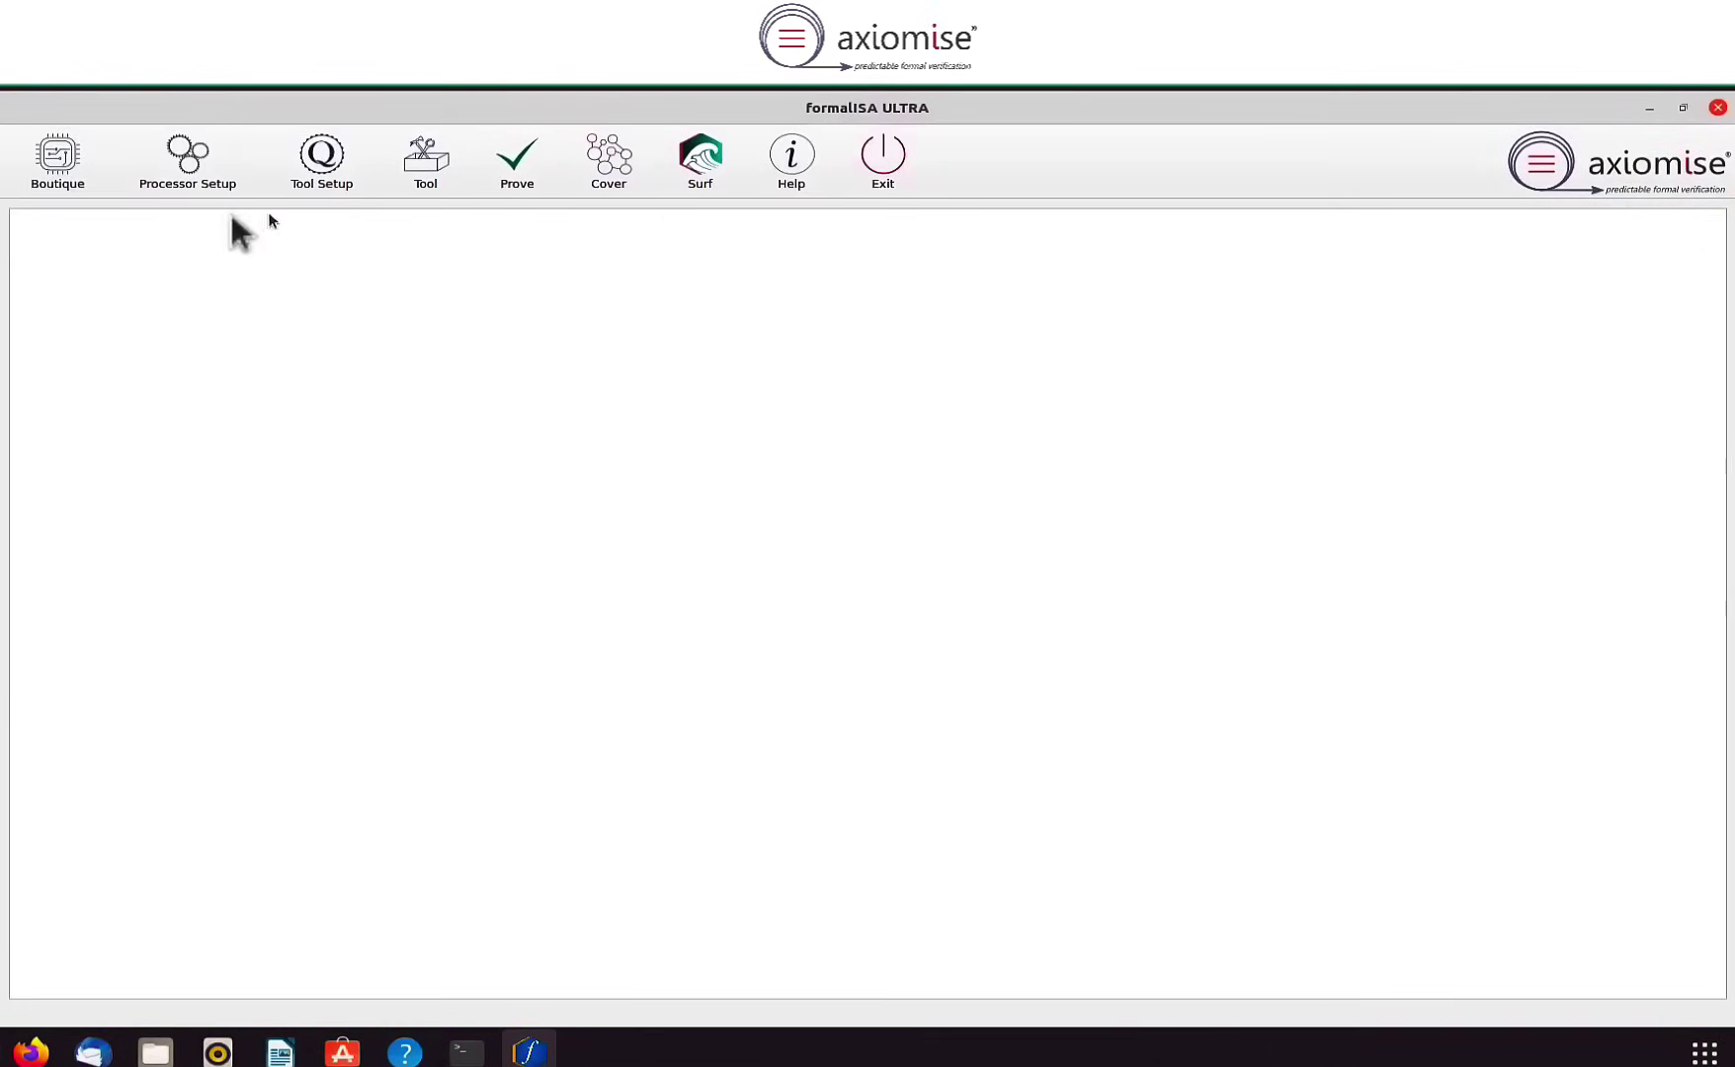
Step: Select warpv-6 as the Boutique processor core and turn off the setup message
{"action": "left_click", "coordinate": [74, 170]}
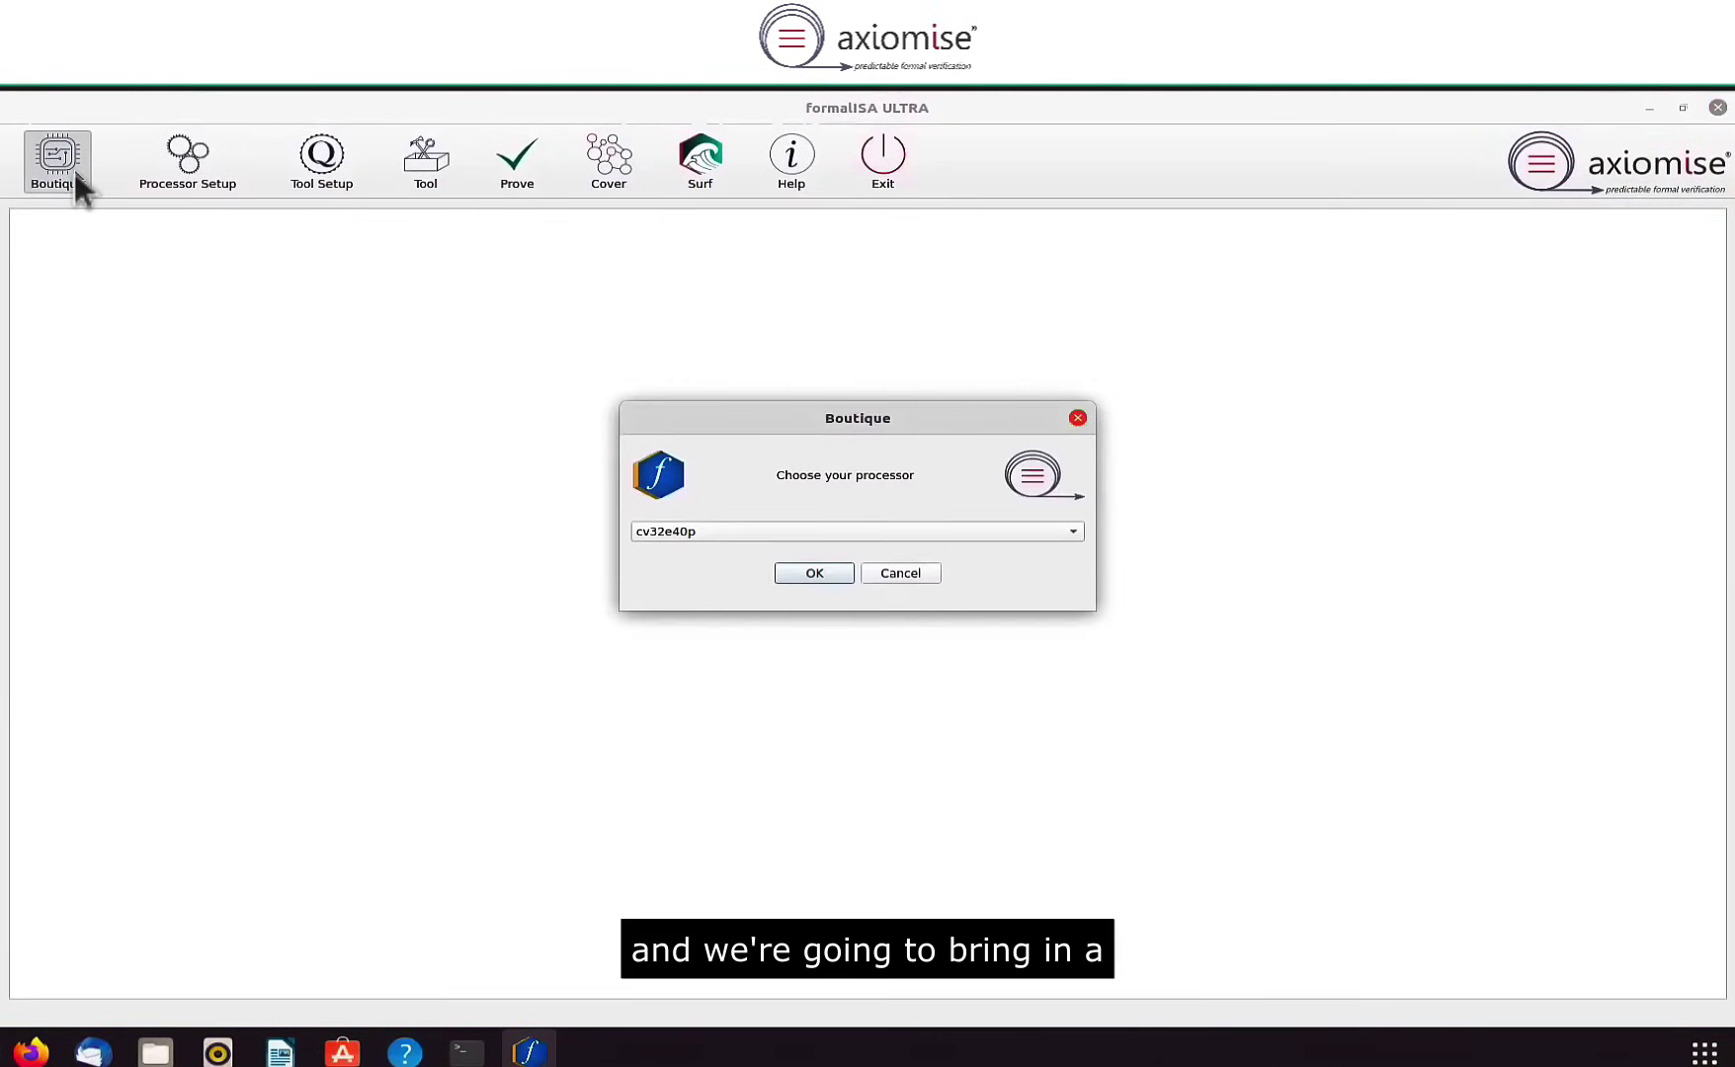
{"action": "left_click", "coordinate": [852, 531]}
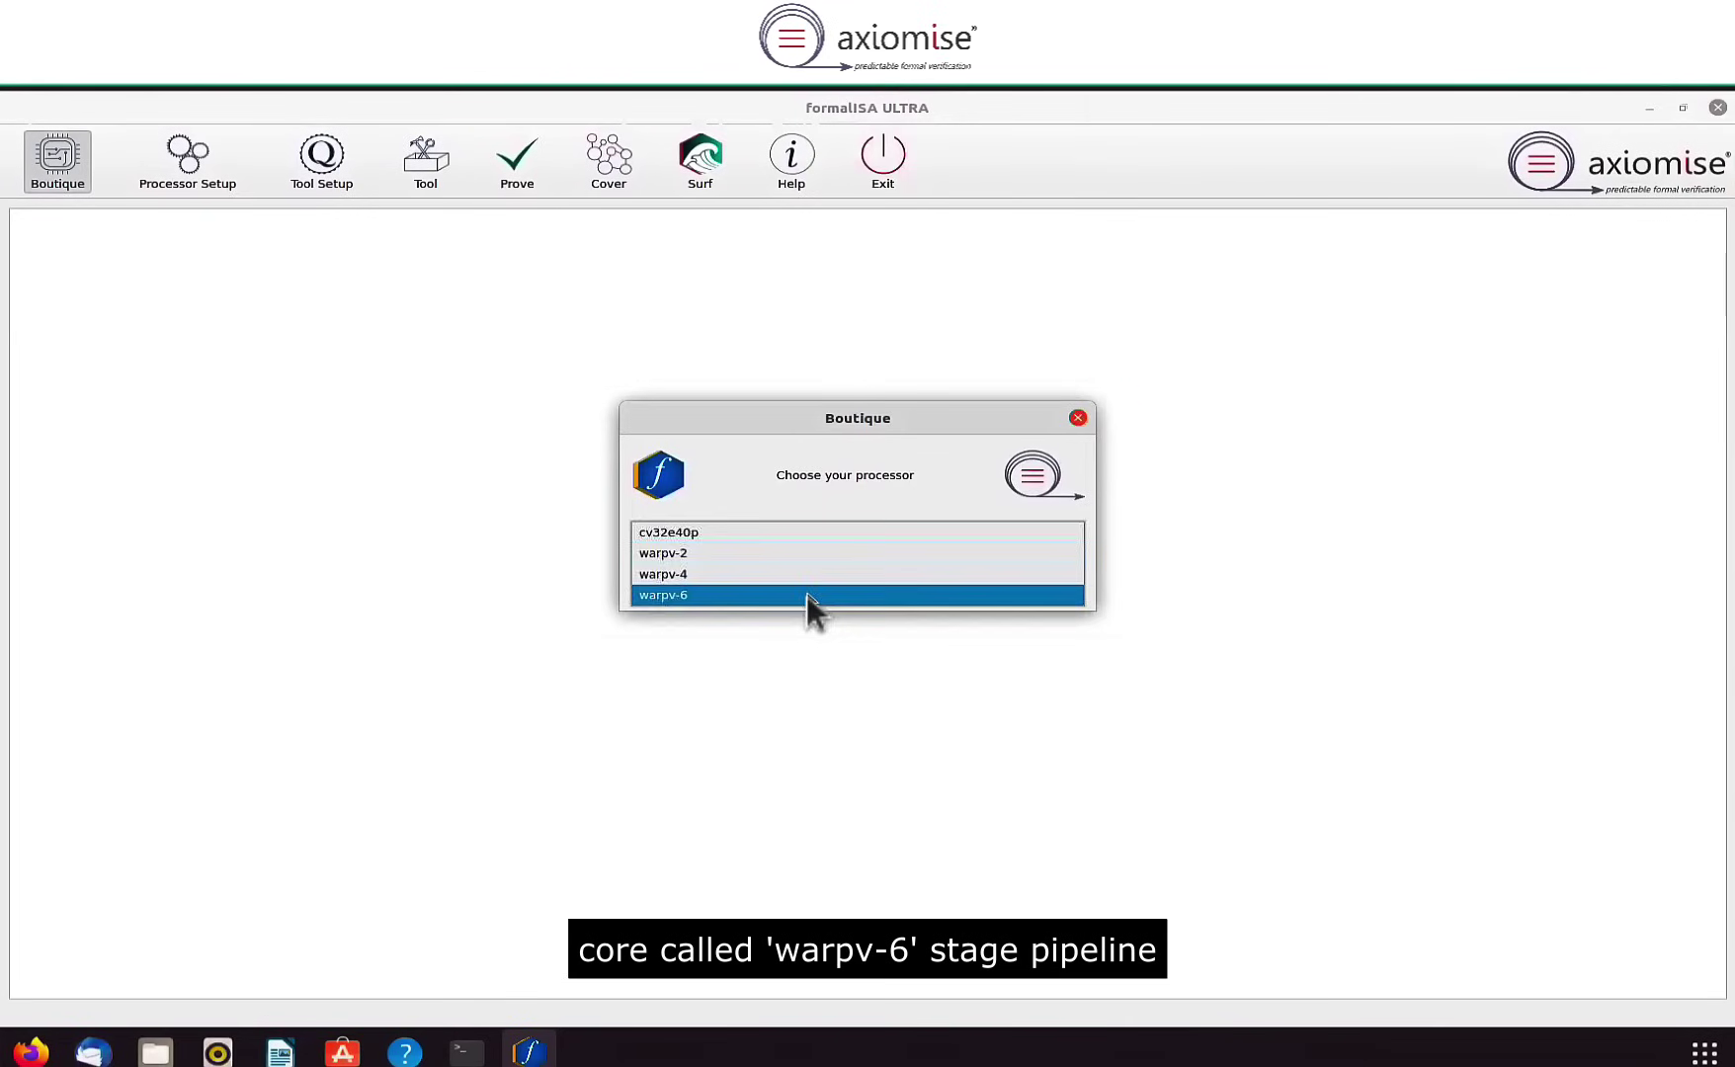
{"action": "left_click", "coordinate": [806, 595]}
{"action": "left_click", "coordinate": [805, 569]}
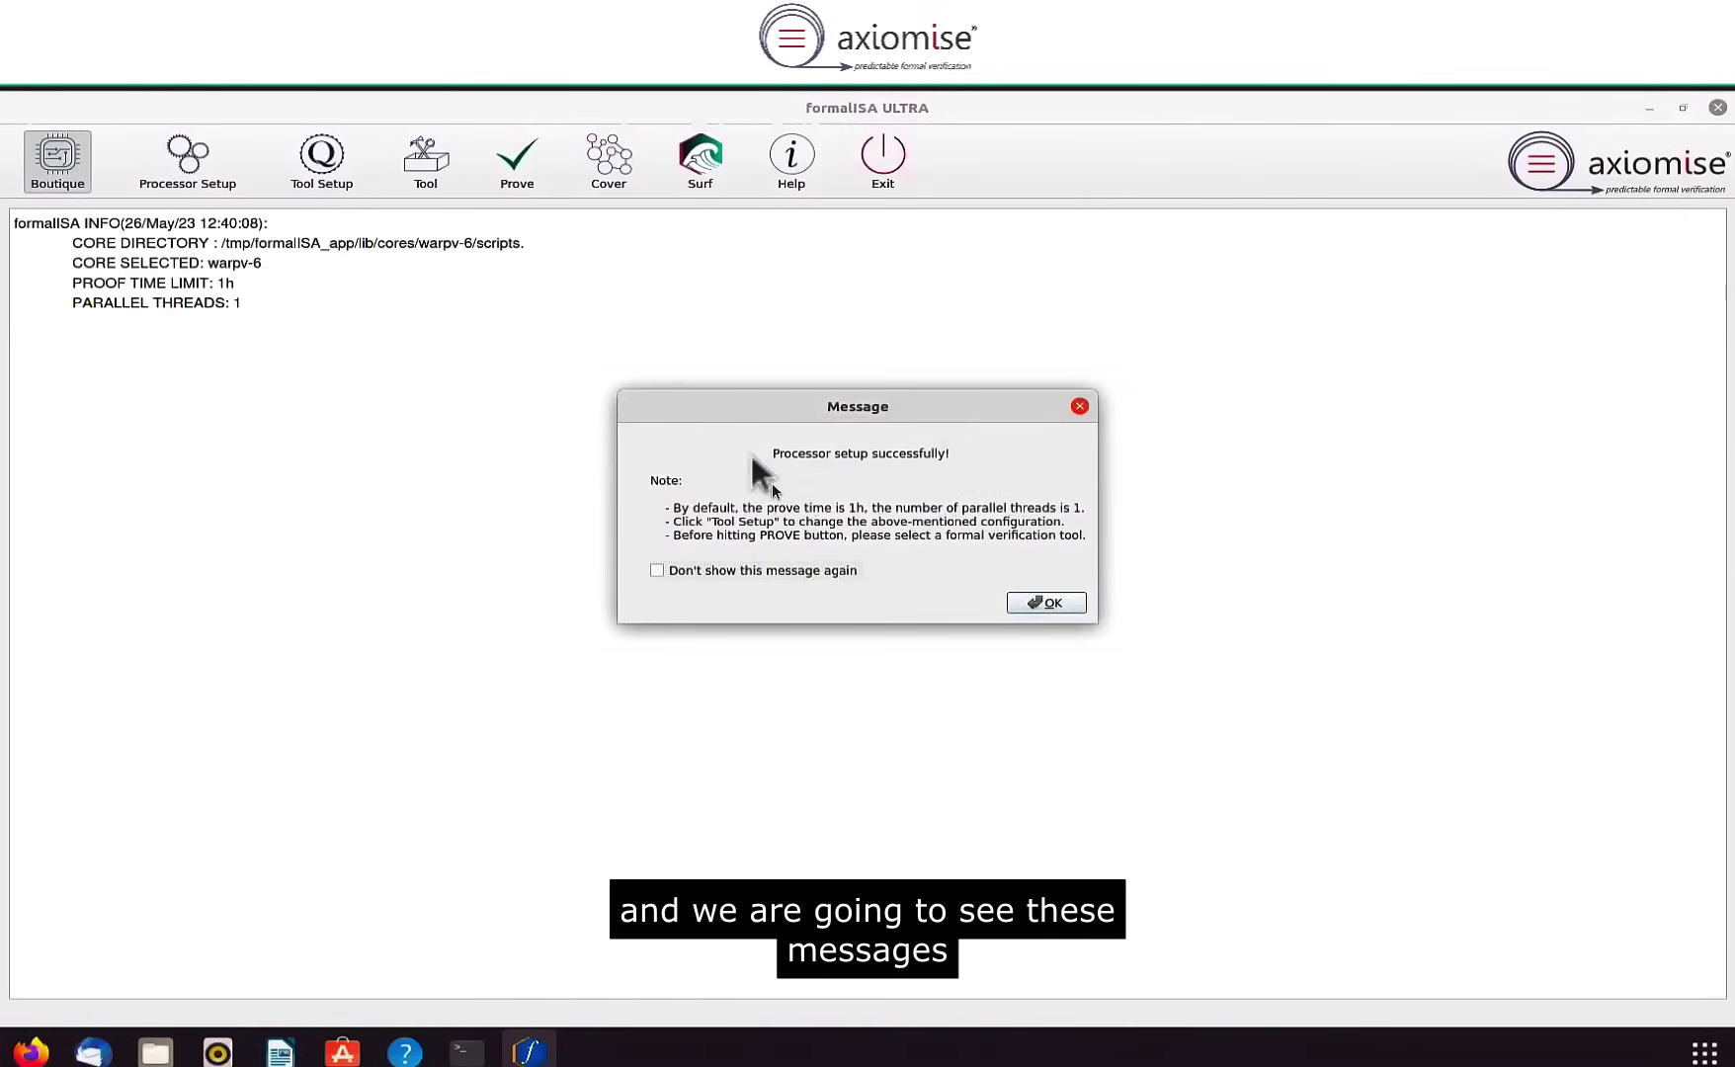
{"action": "left_click", "coordinate": [764, 571]}
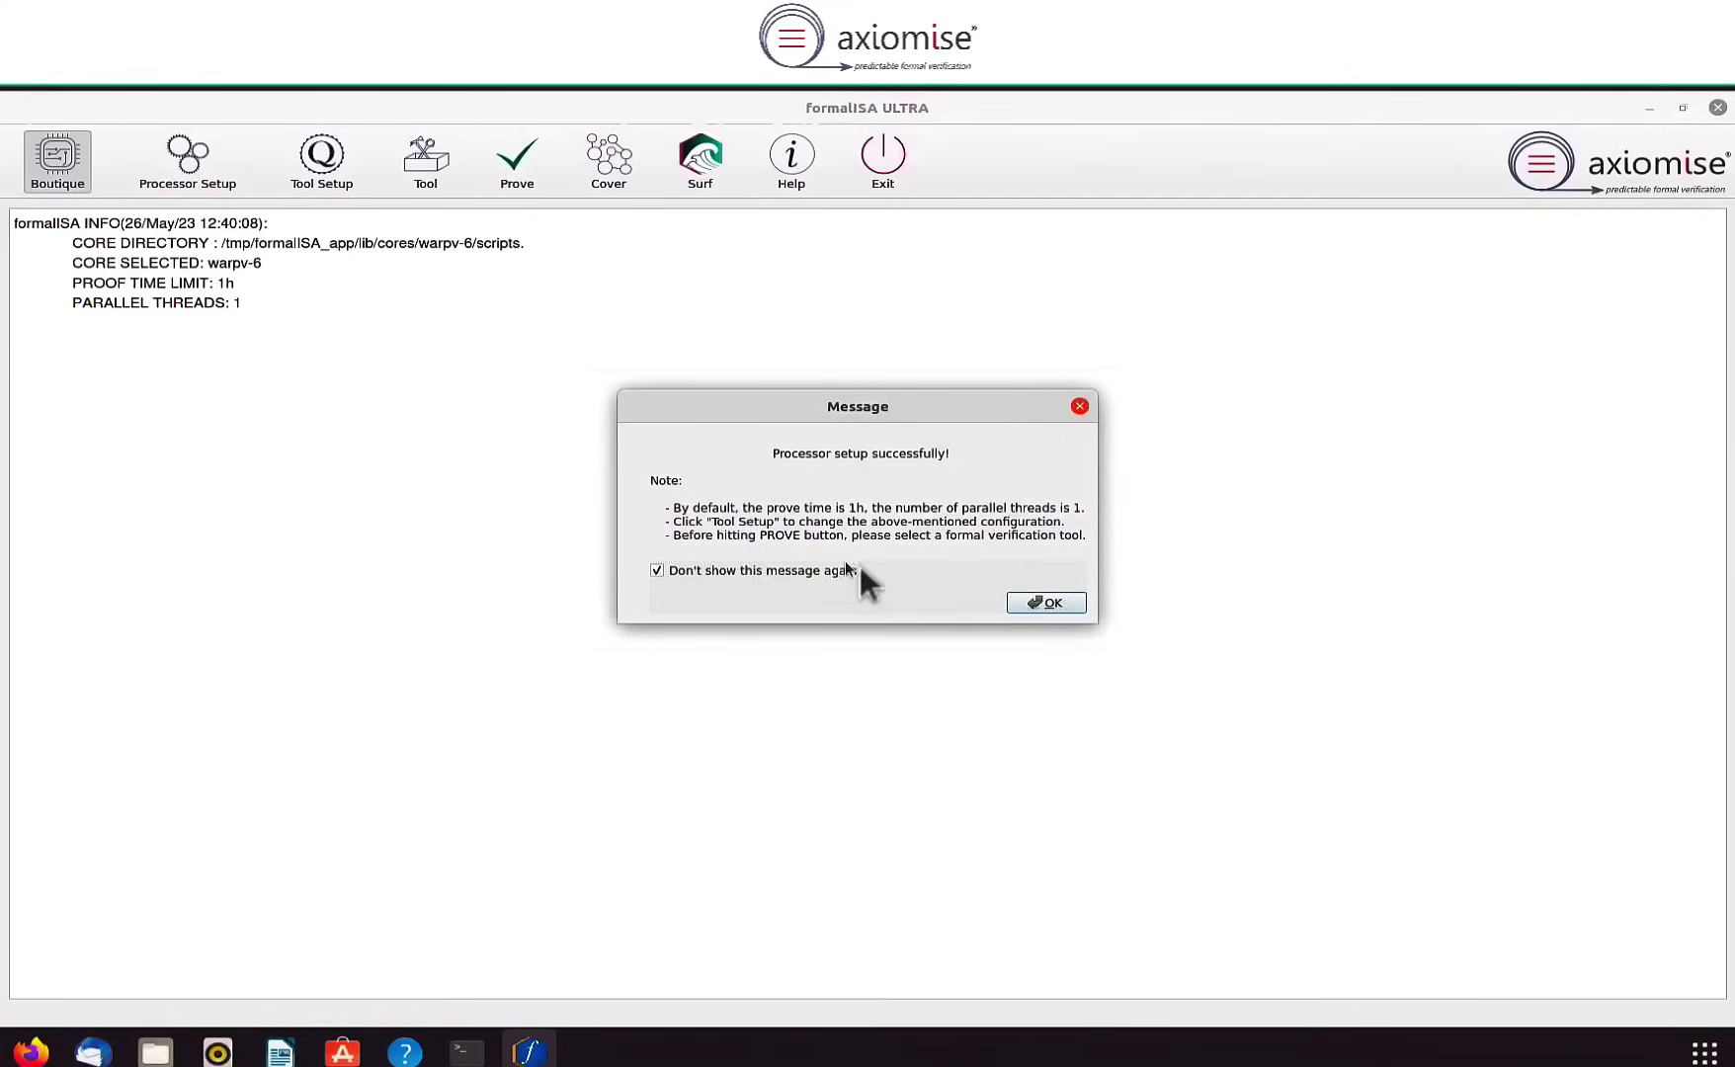
Step: Confirm Cadence JasperGold as the verification tool, leaving thread and timeout settings unchanged
{"action": "left_click", "coordinate": [1041, 602]}
{"action": "left_click", "coordinate": [425, 174]}
{"action": "left_click", "coordinate": [988, 587]}
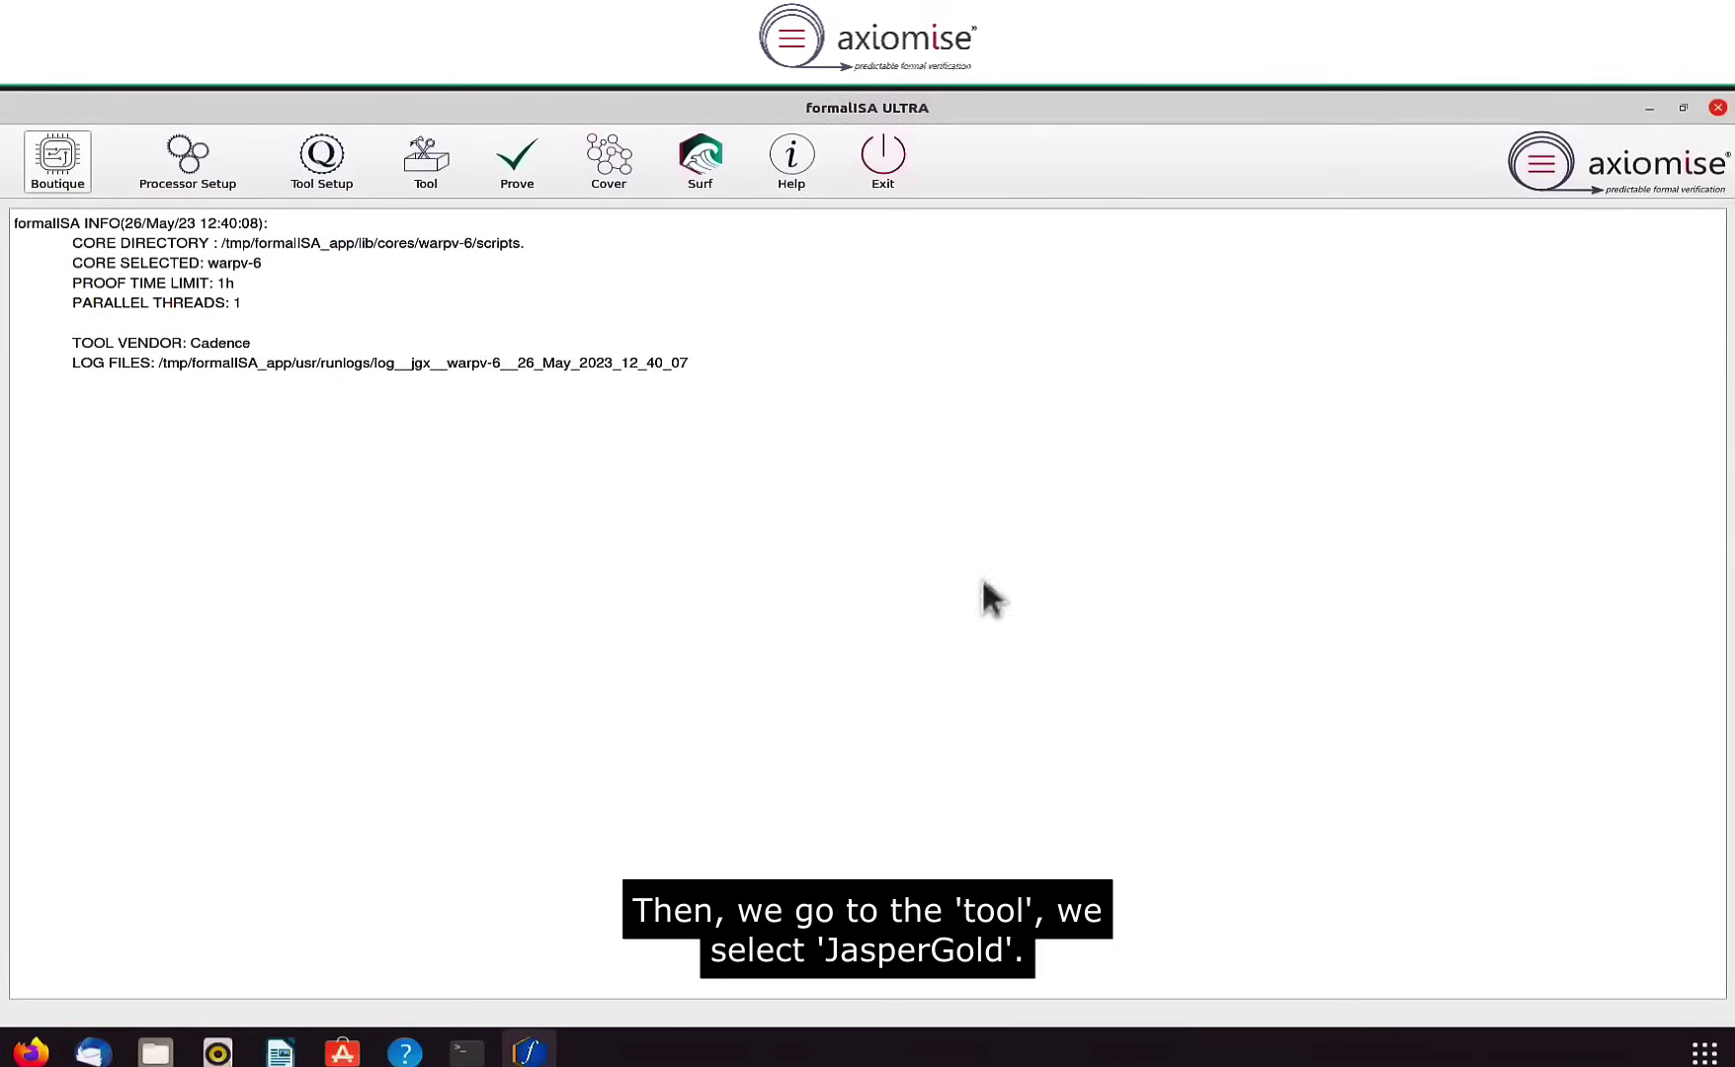
{"action": "left_click", "coordinate": [333, 174]}
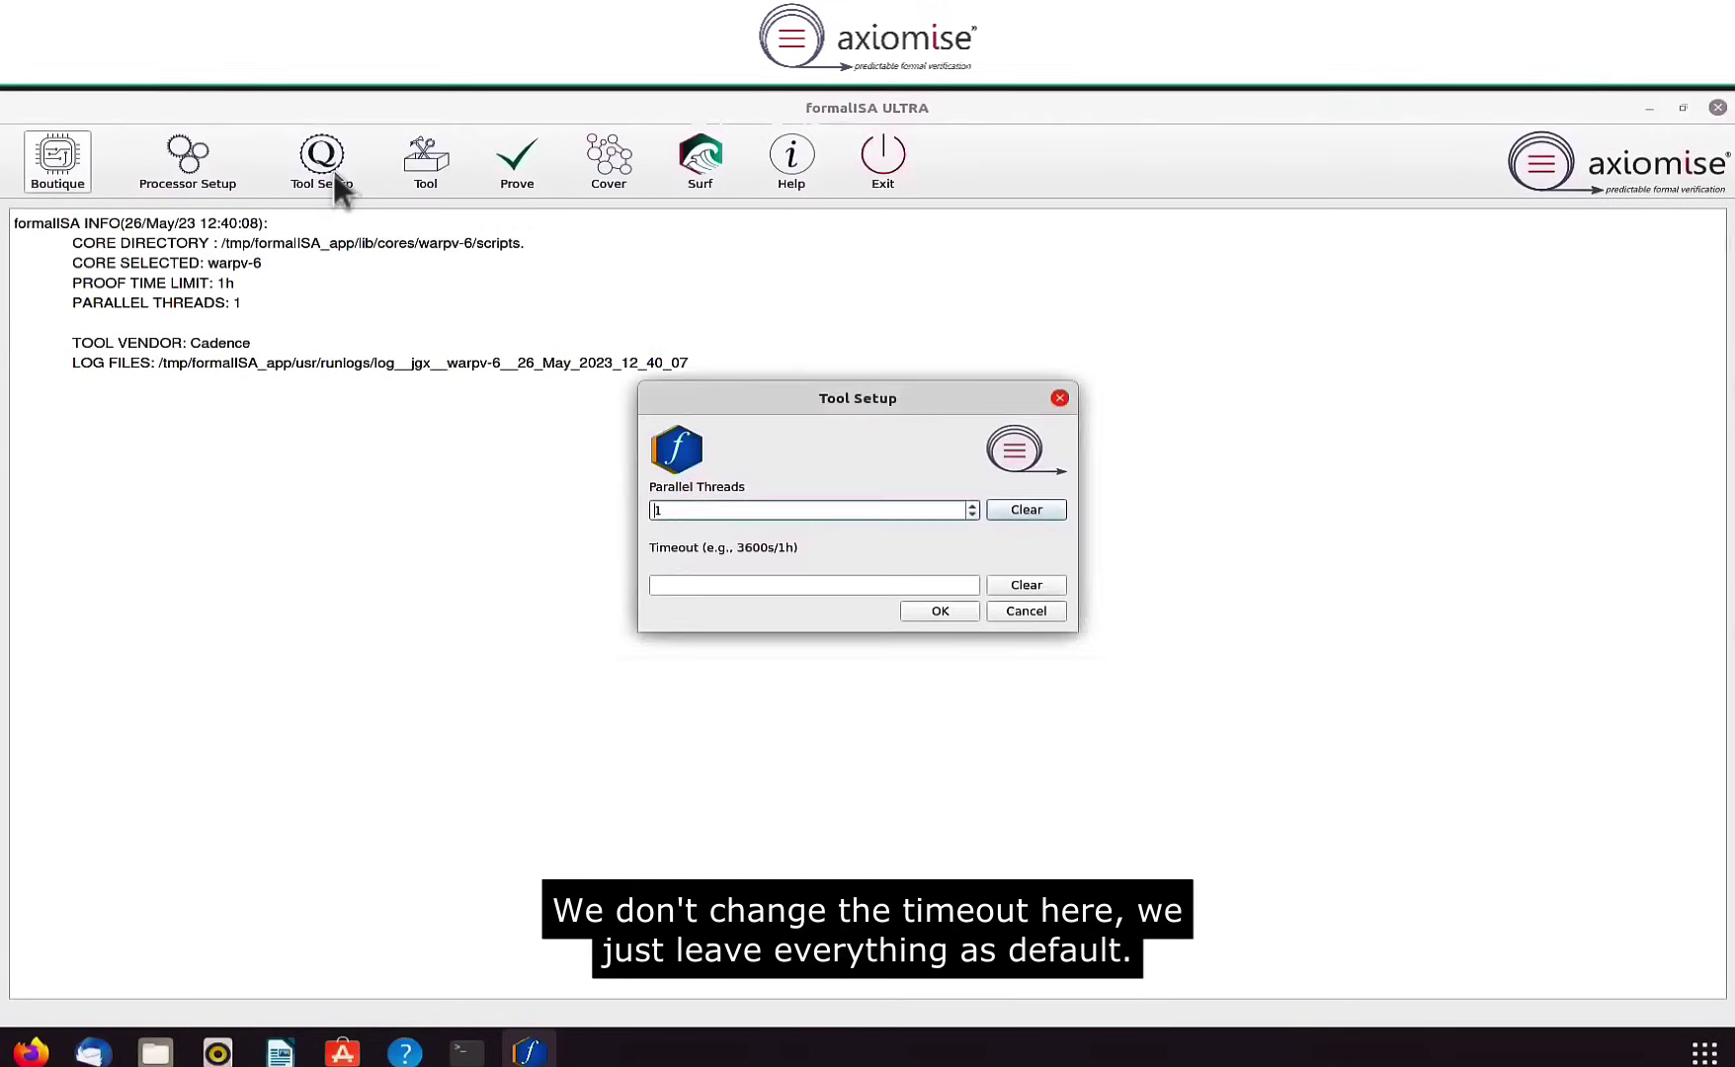
{"action": "left_click", "coordinate": [1022, 613]}
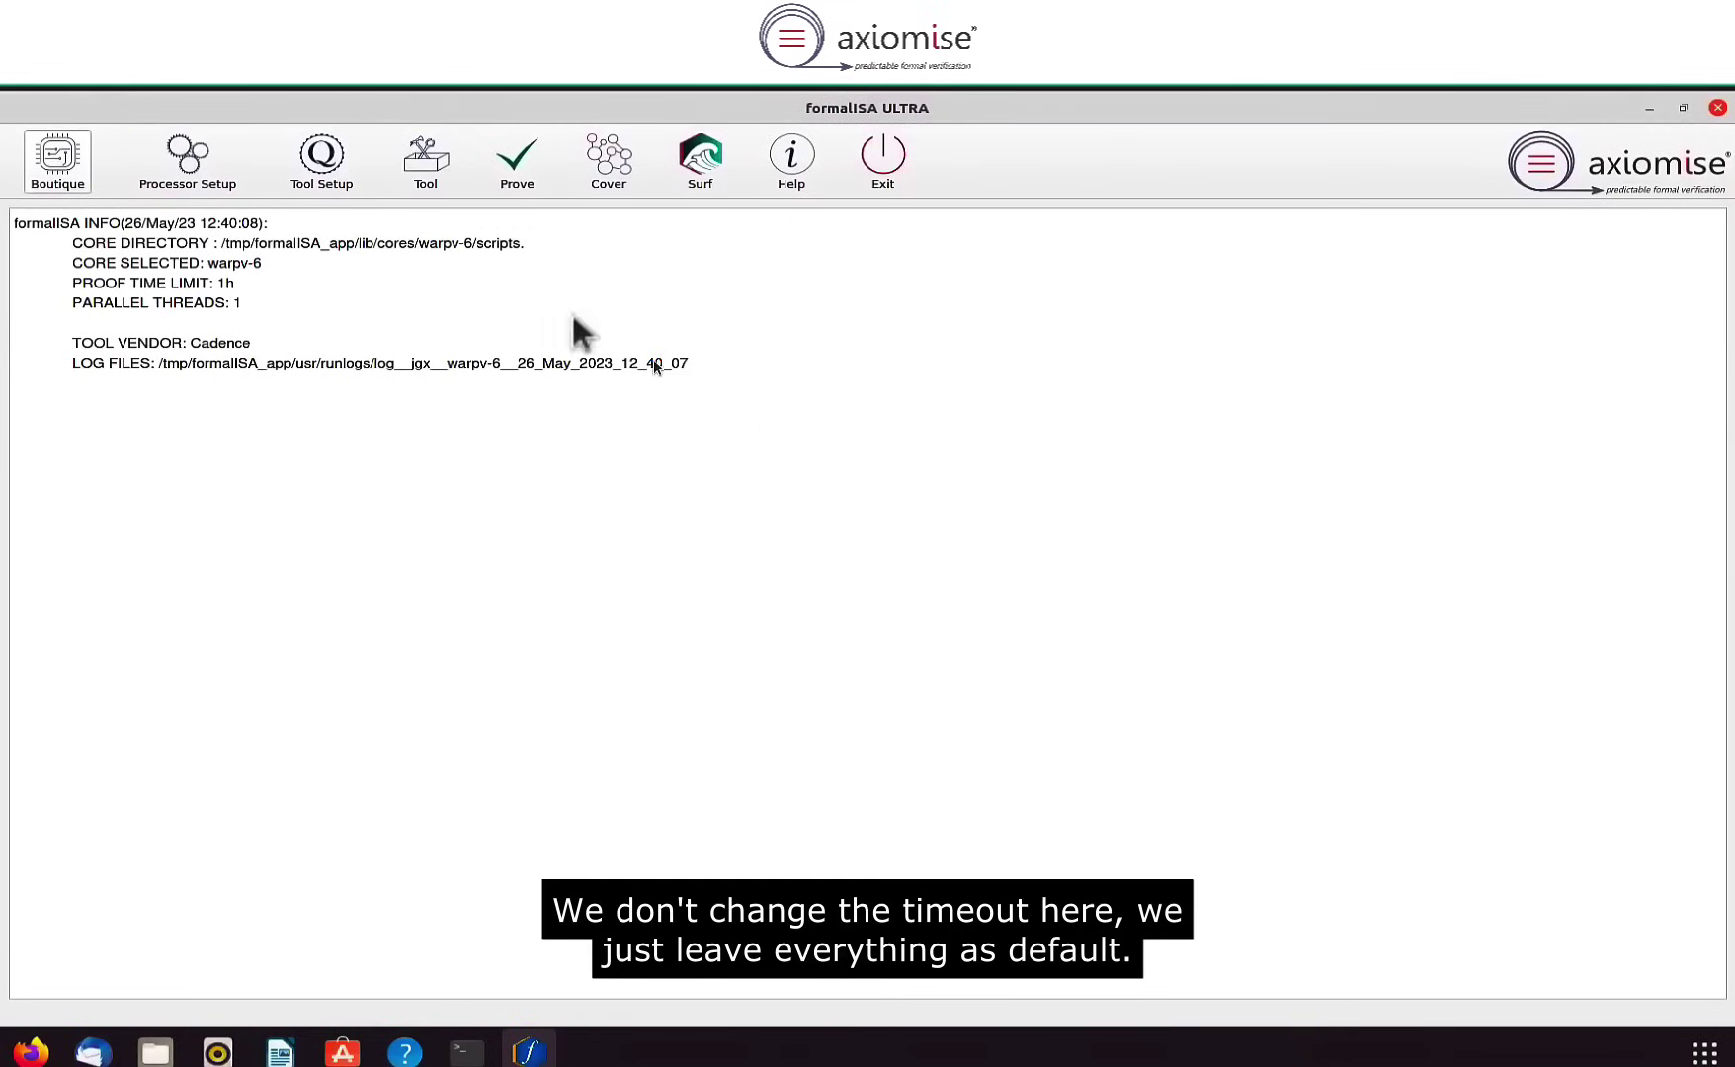
Step: Start a Prove run in Interactive mode to launch JasperGold
{"action": "left_click", "coordinate": [516, 170]}
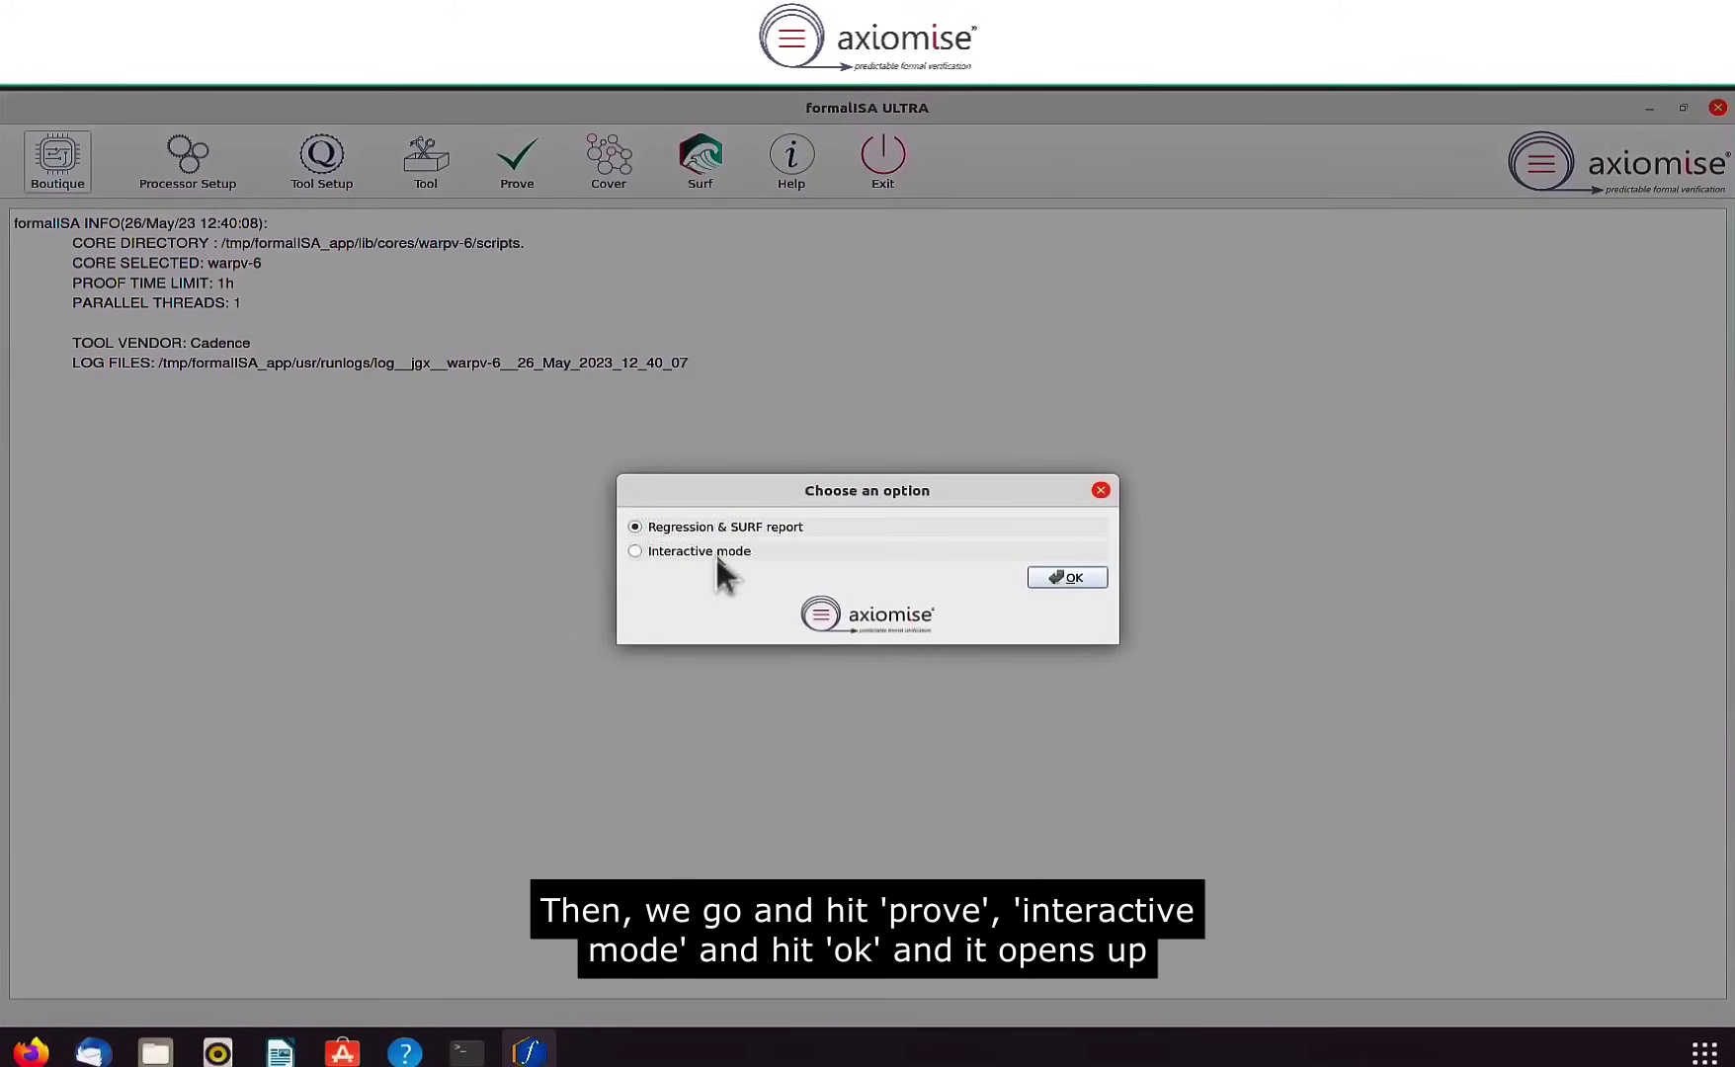
{"action": "left_click", "coordinate": [717, 556]}
{"action": "left_click", "coordinate": [1055, 579]}
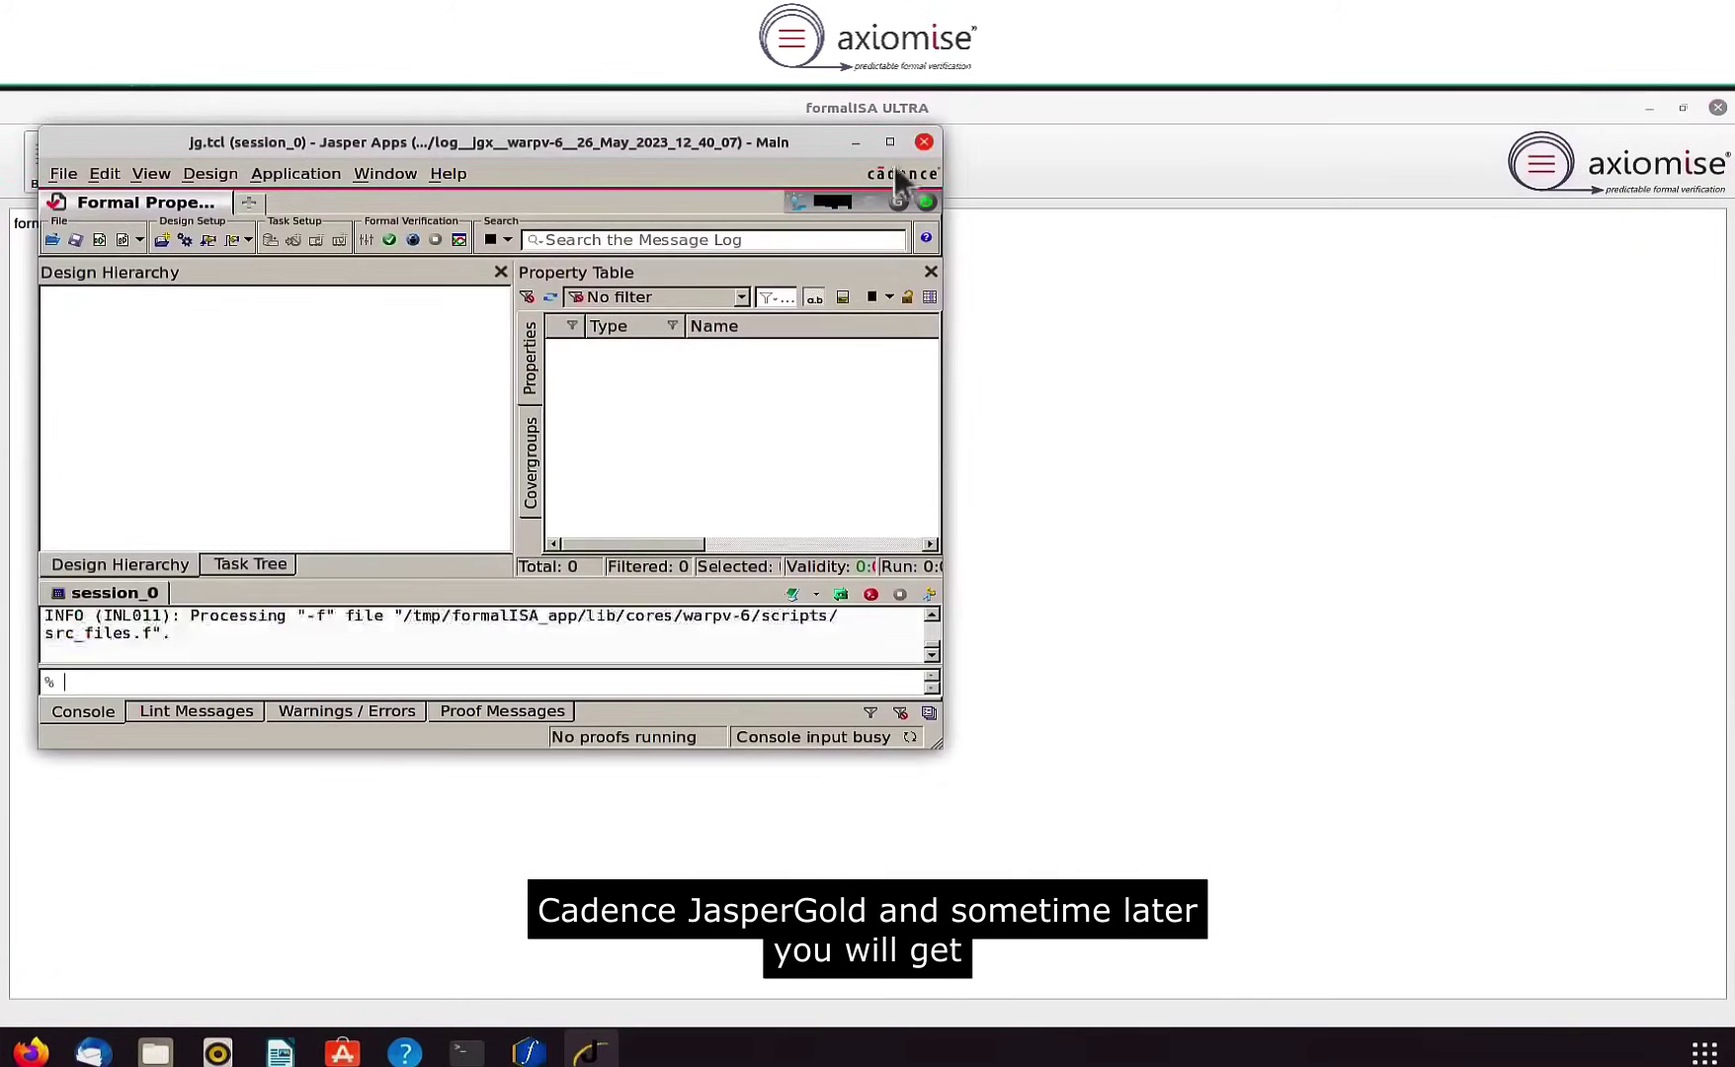
Step: Maximize the JasperGold window and widen the Property Table to reveal Traces and Source columns
{"action": "left_click", "coordinate": [889, 143]}
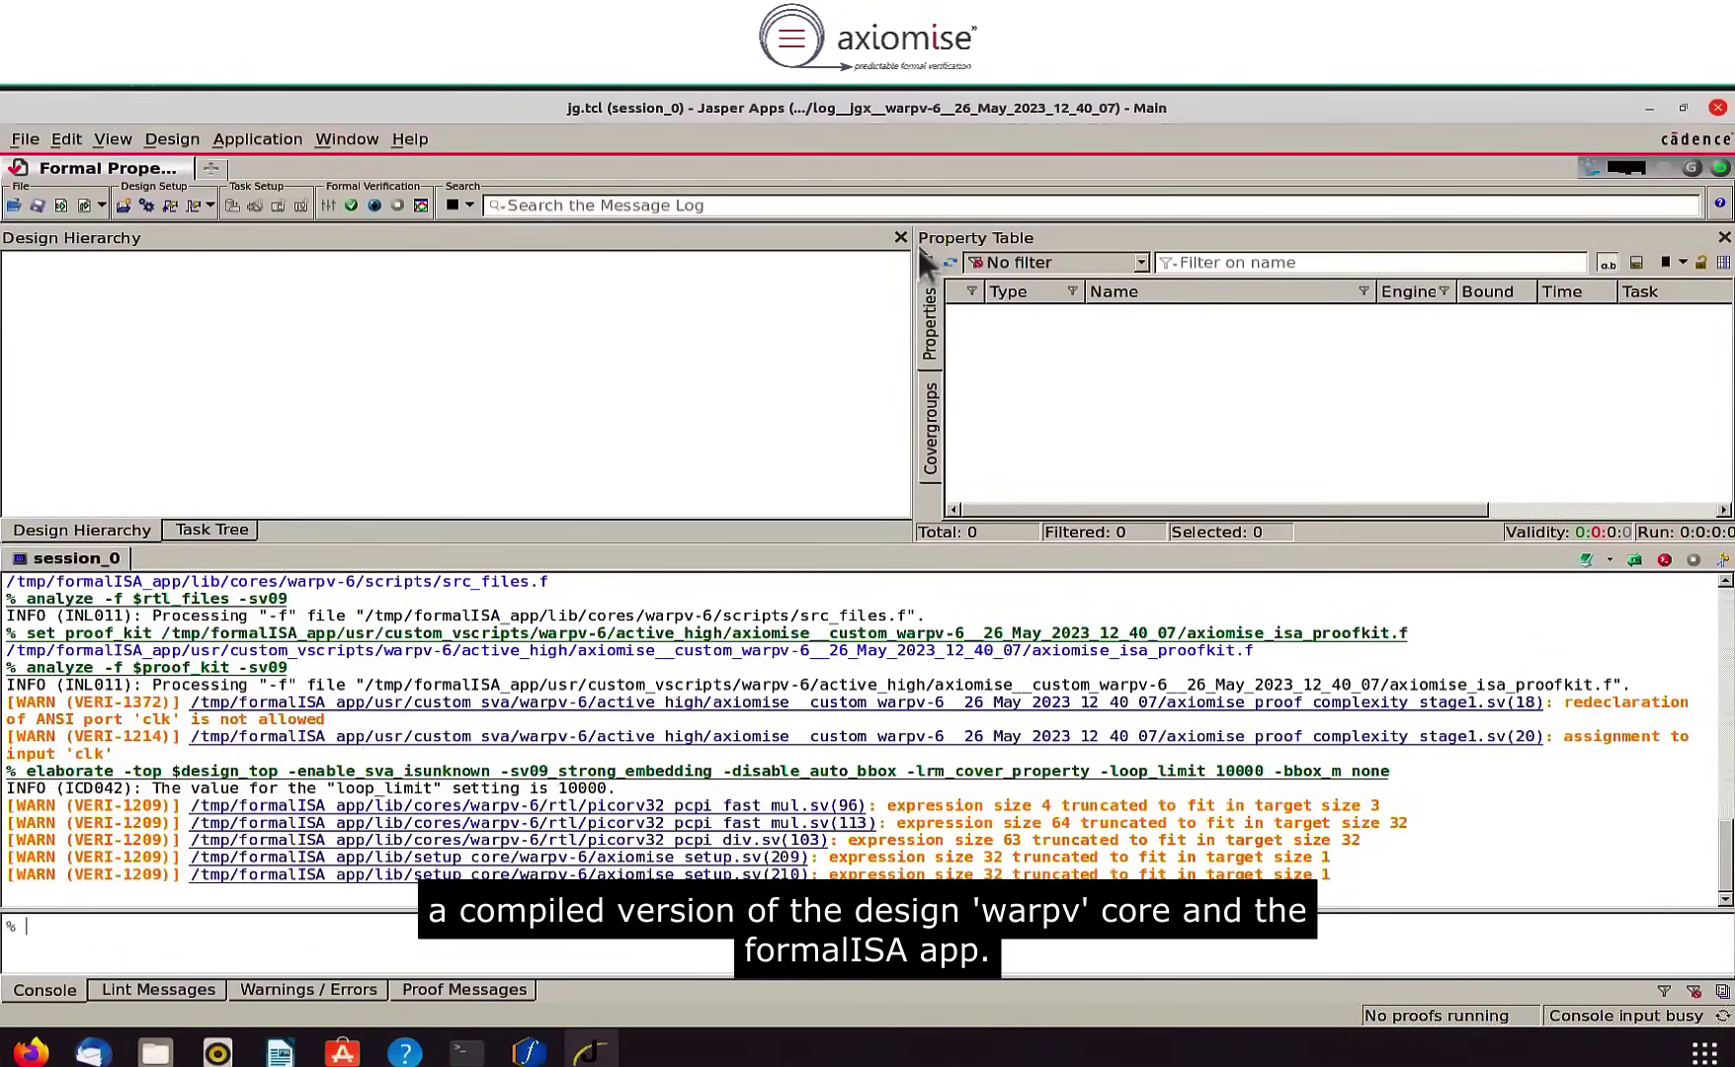
{"action": "left_click_drag", "start_coordinate": [911, 255], "coordinate": [284, 301]}
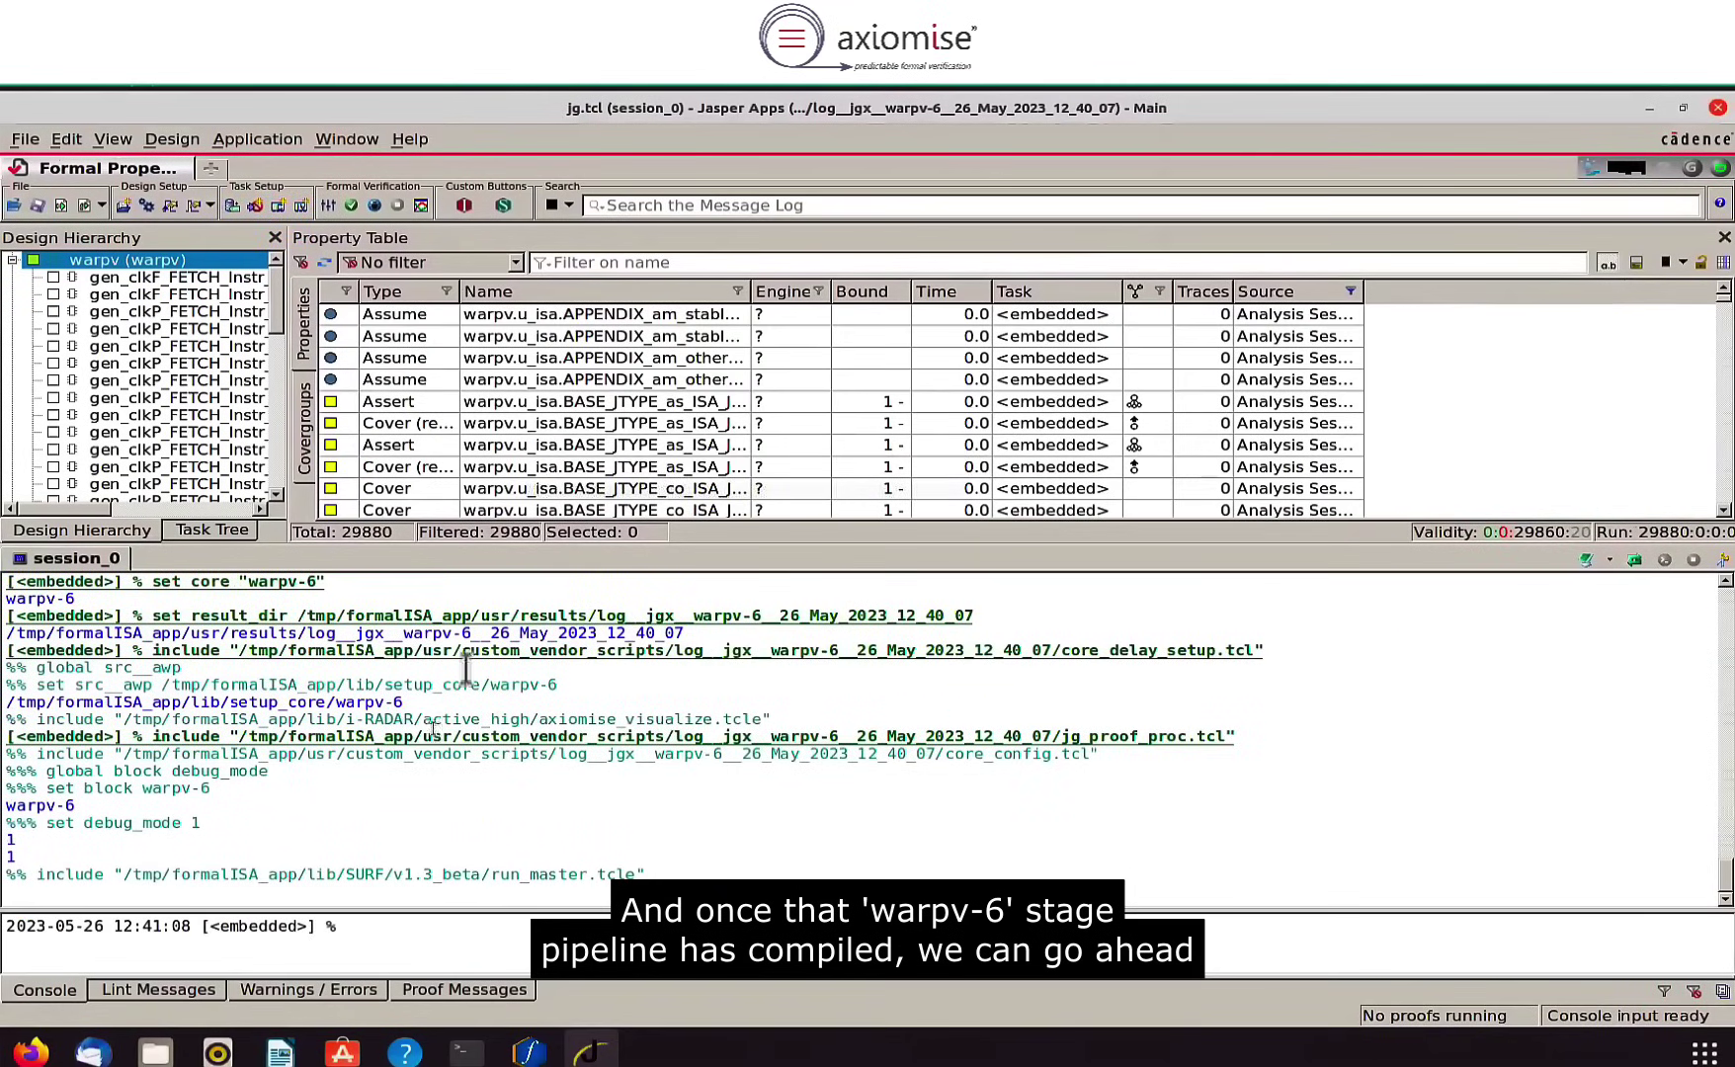
Step: Filter the Property Table on 'BEQ' and select the eight BEQ target_addr properties
{"action": "left_click", "coordinate": [611, 262]}
{"action": "type", "text": "BEQ"}
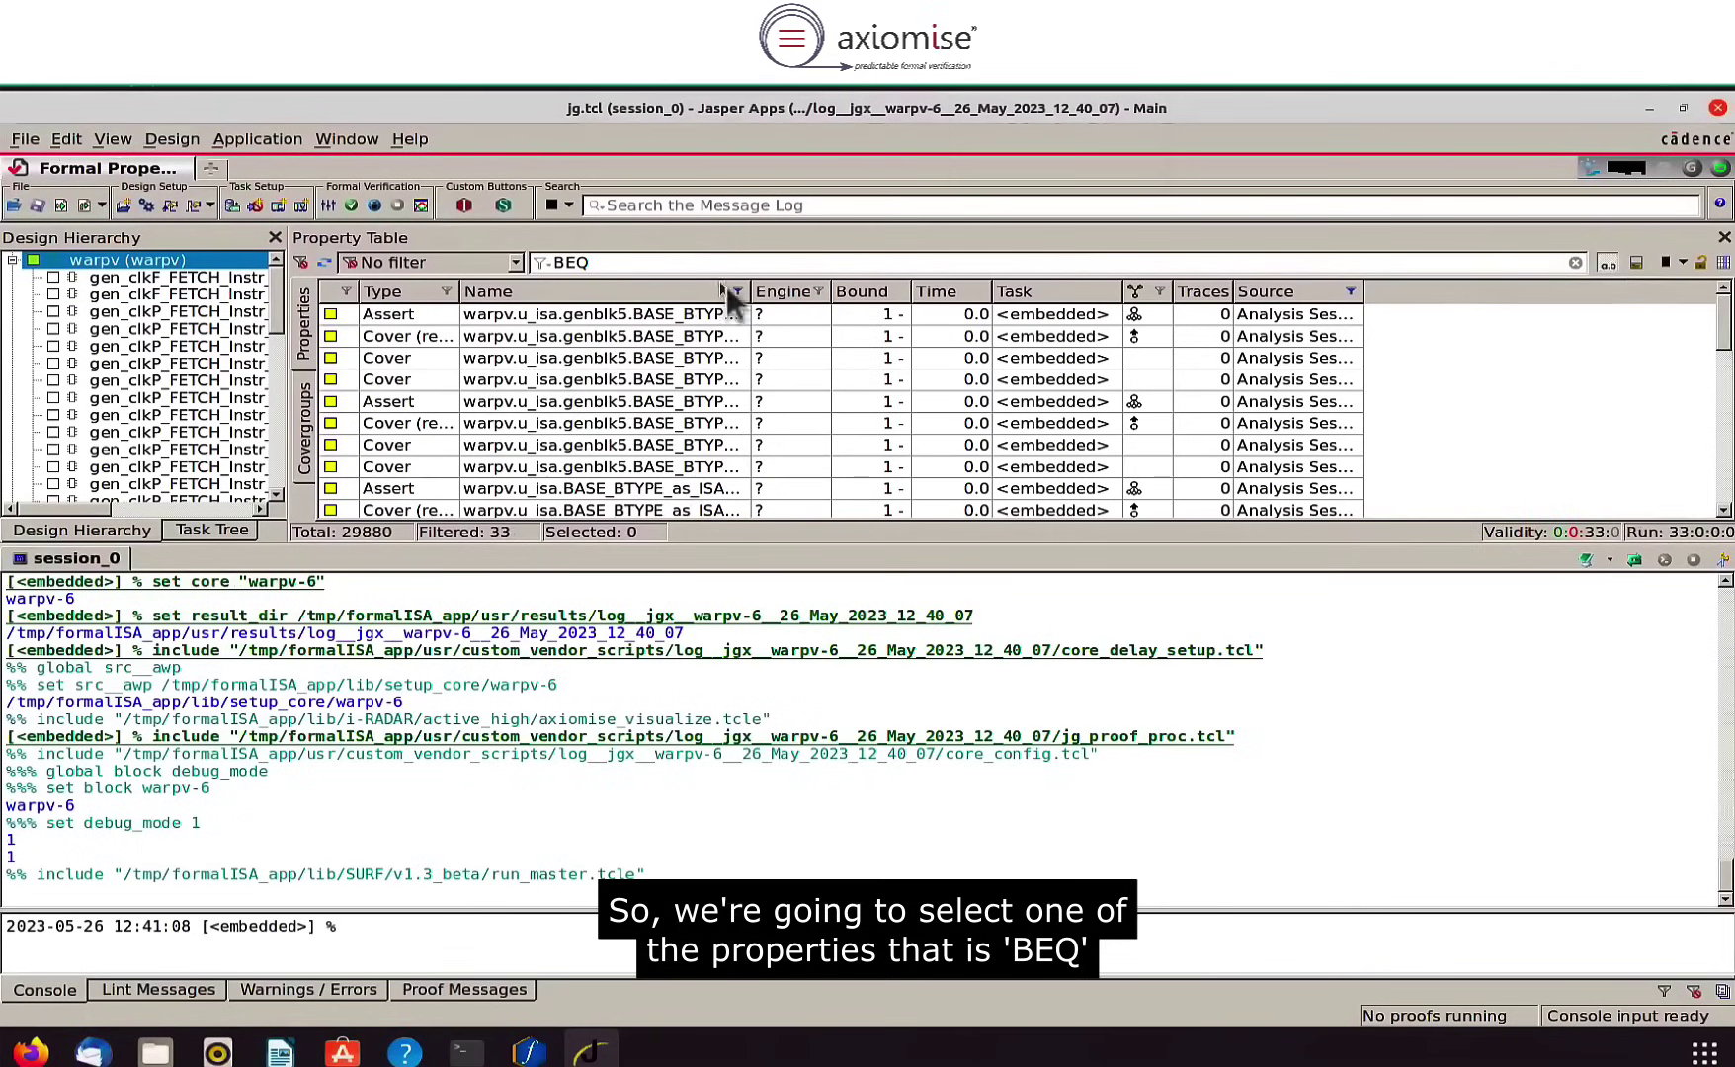
{"action": "left_click_drag", "start_coordinate": [754, 293], "coordinate": [1147, 321]}
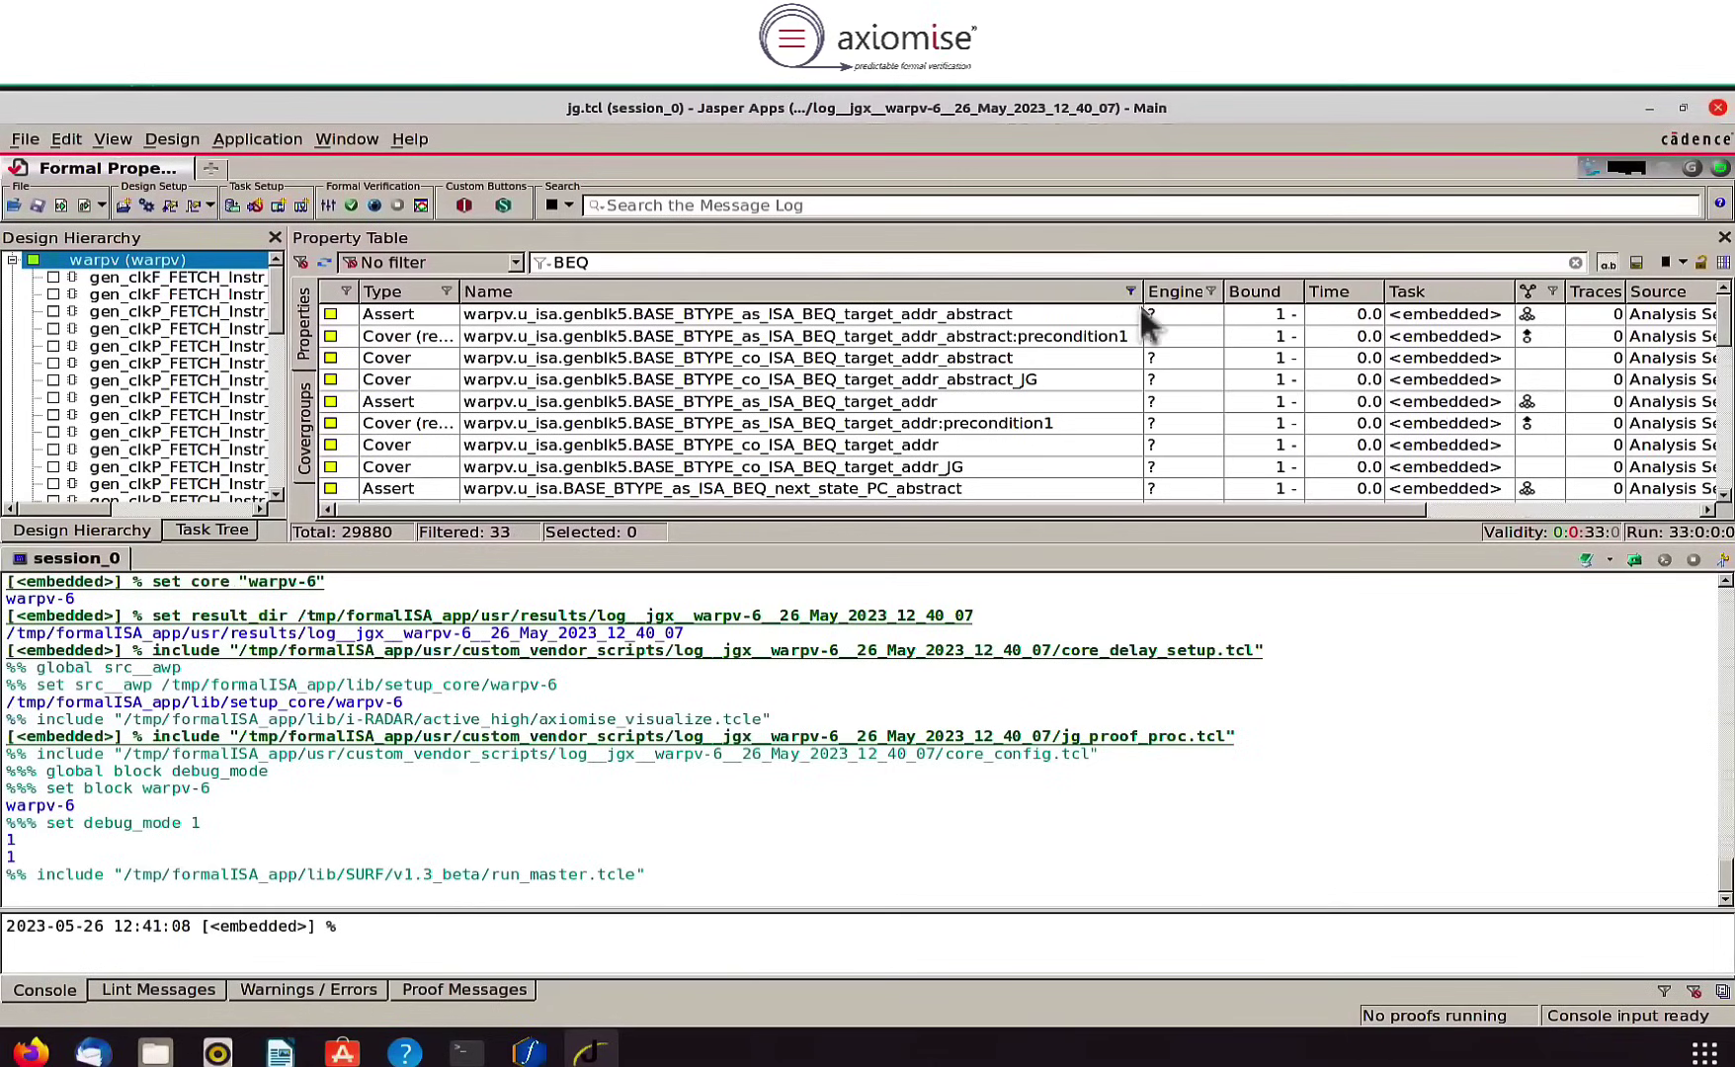
{"action": "left_click", "coordinate": [974, 317]}
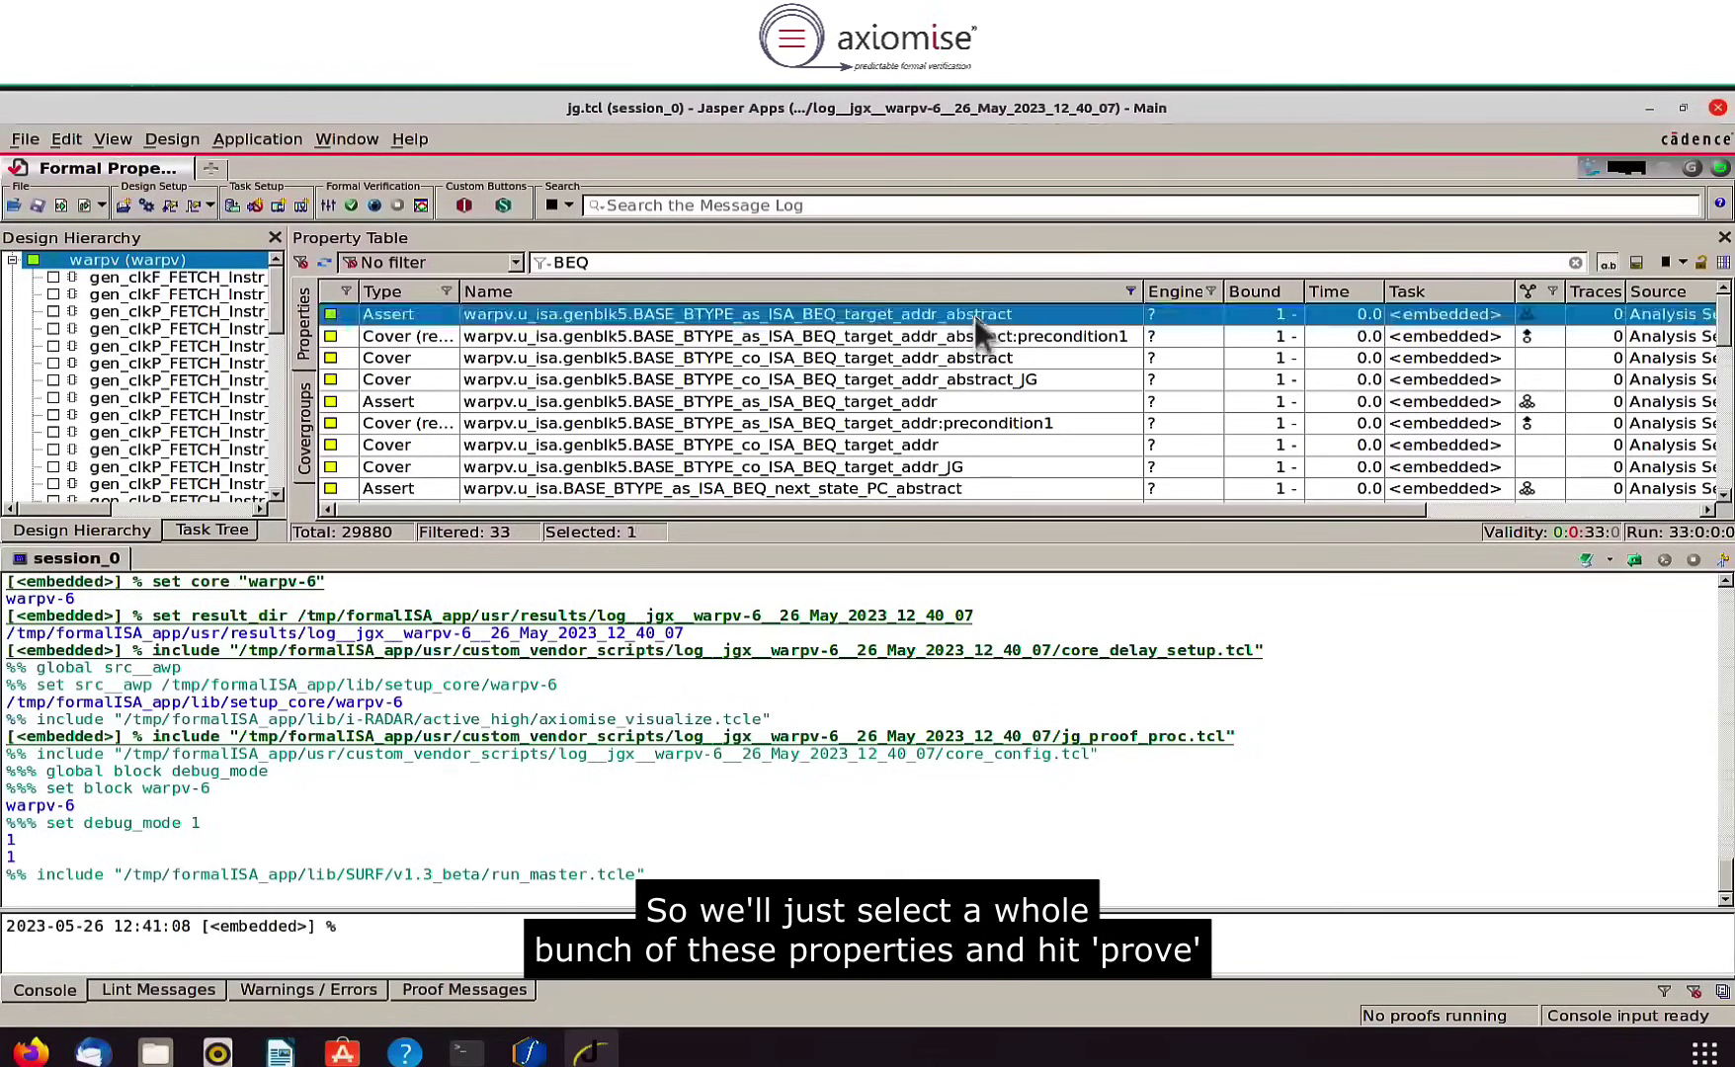
{"action": "left_click", "coordinate": [921, 463], "text": "shift"}
Step: Prove the eight selected BEQ properties and select the failing target_addr assertion
{"action": "right_click", "coordinate": [921, 462]}
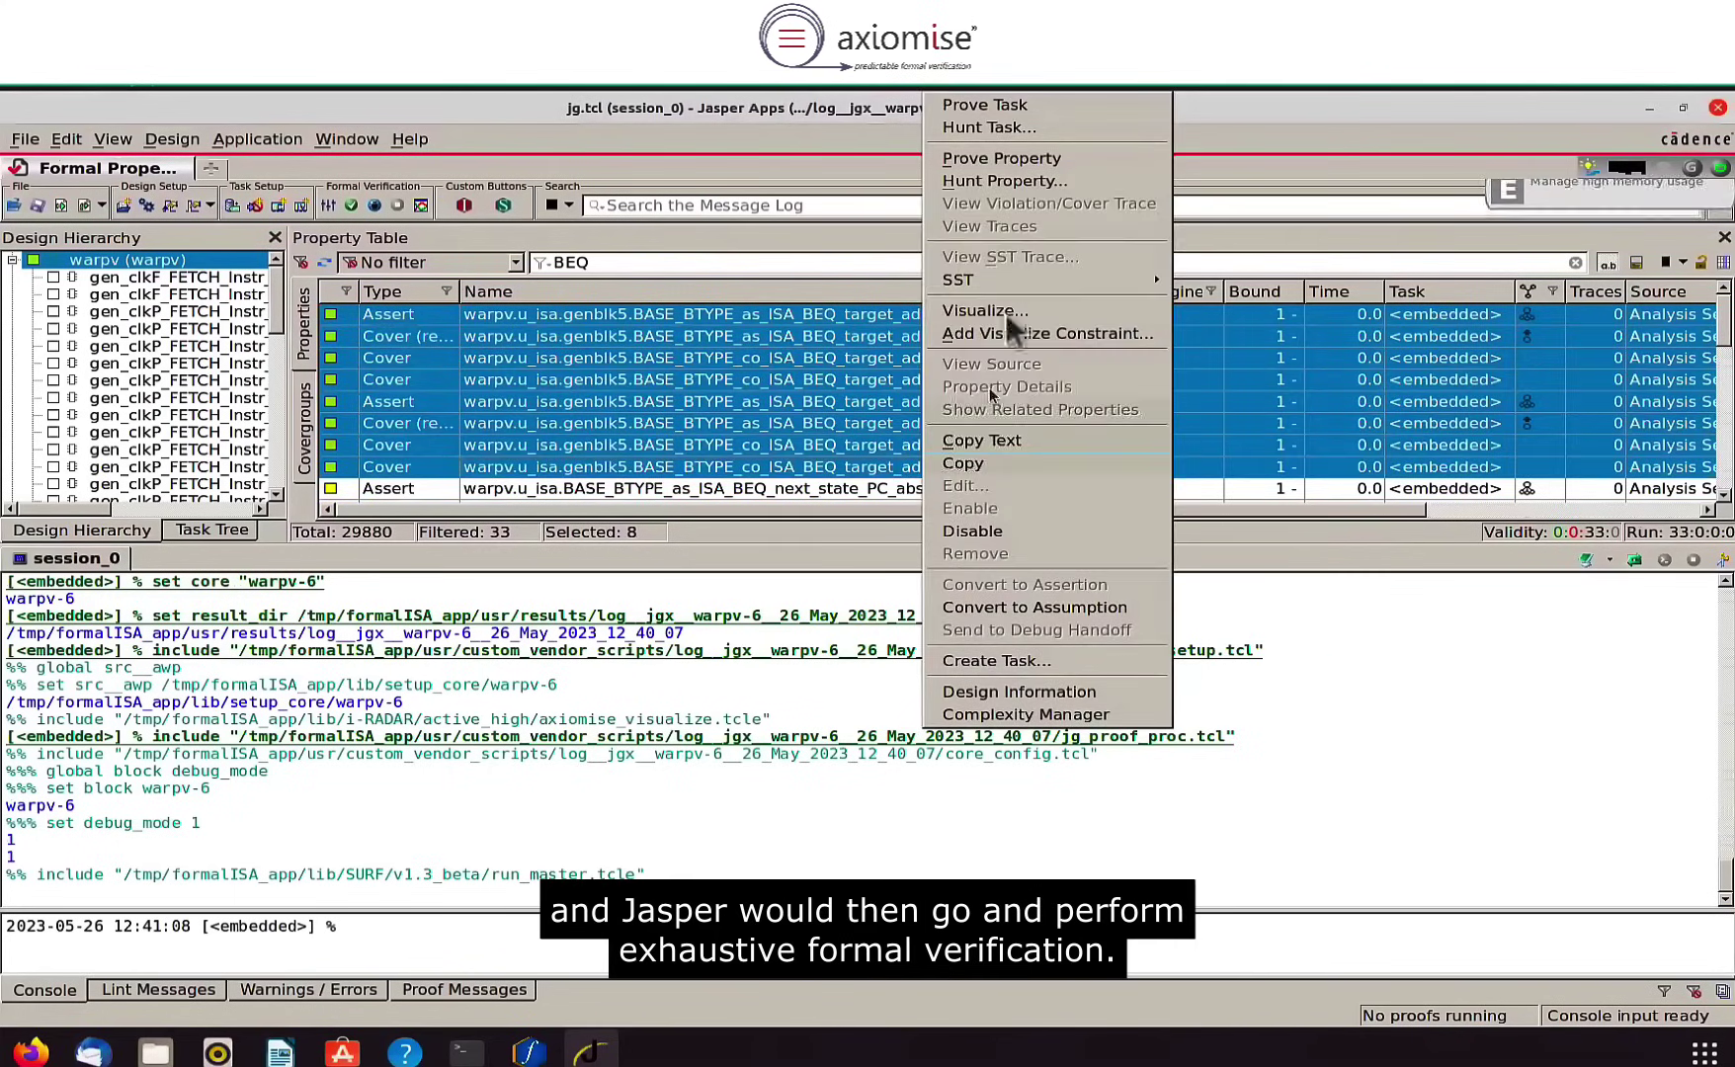
{"action": "left_click", "coordinate": [1011, 163]}
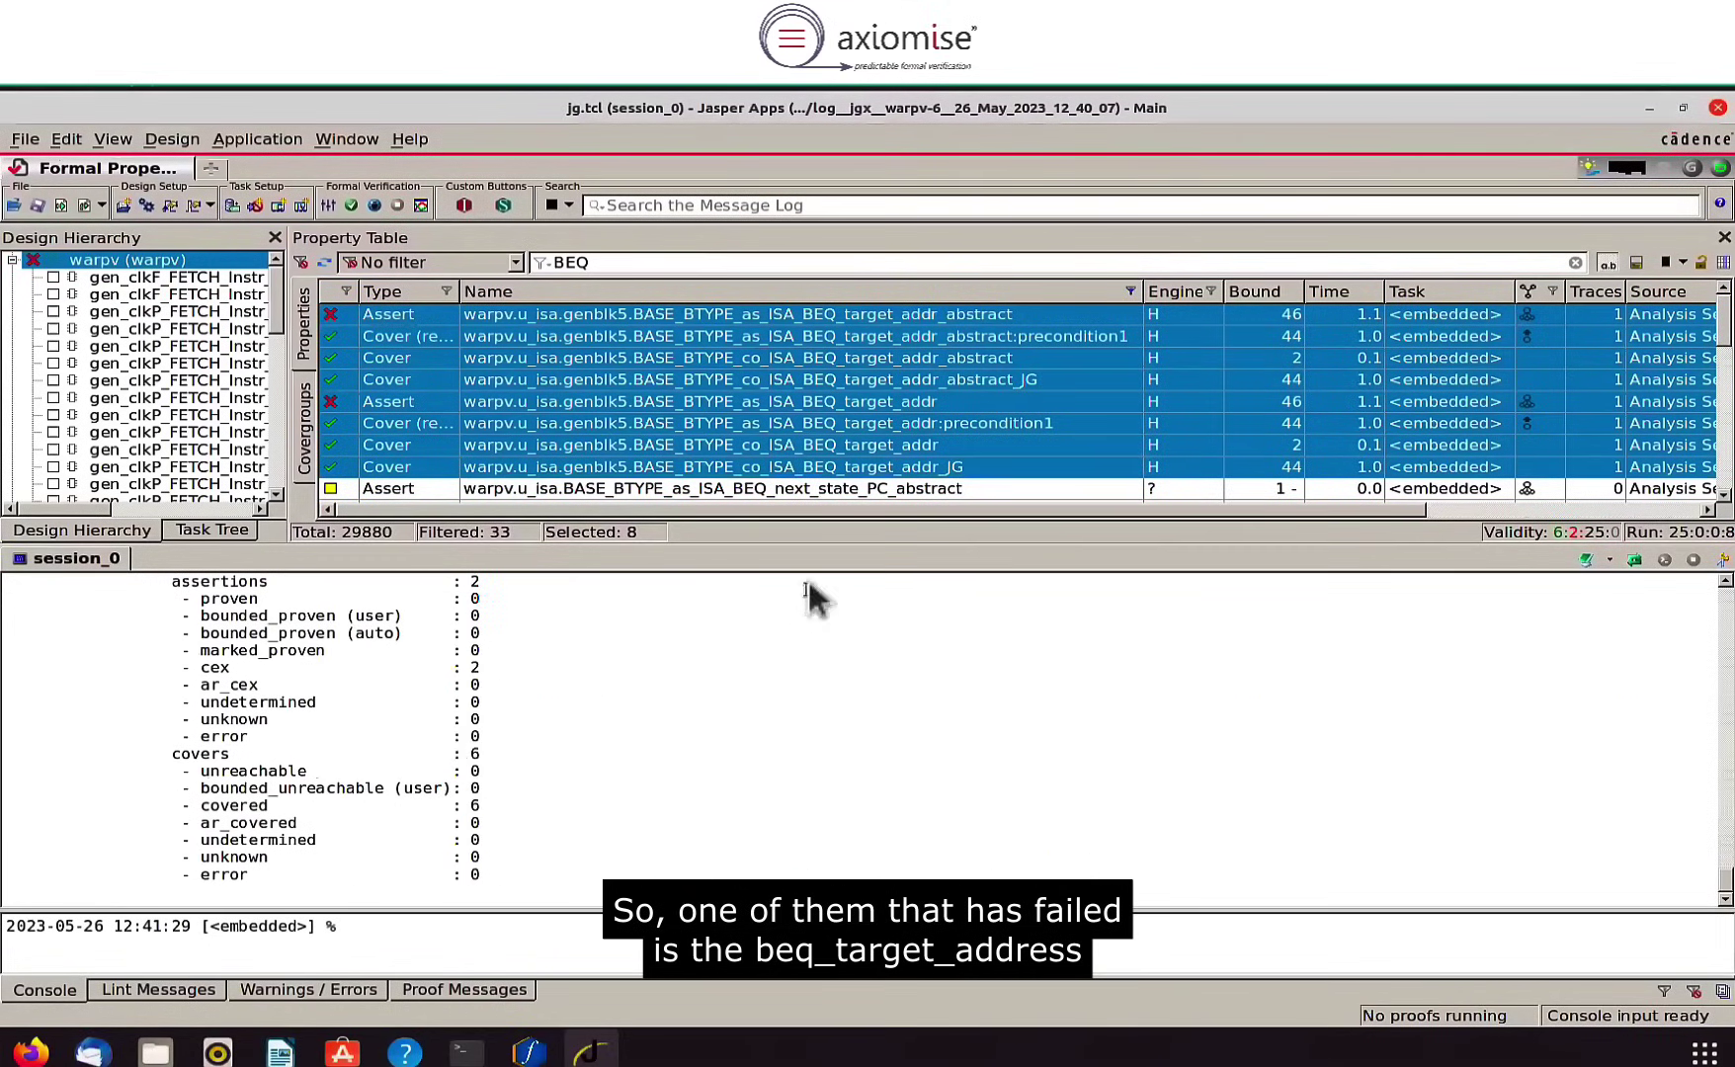
{"action": "left_click", "coordinate": [813, 437]}
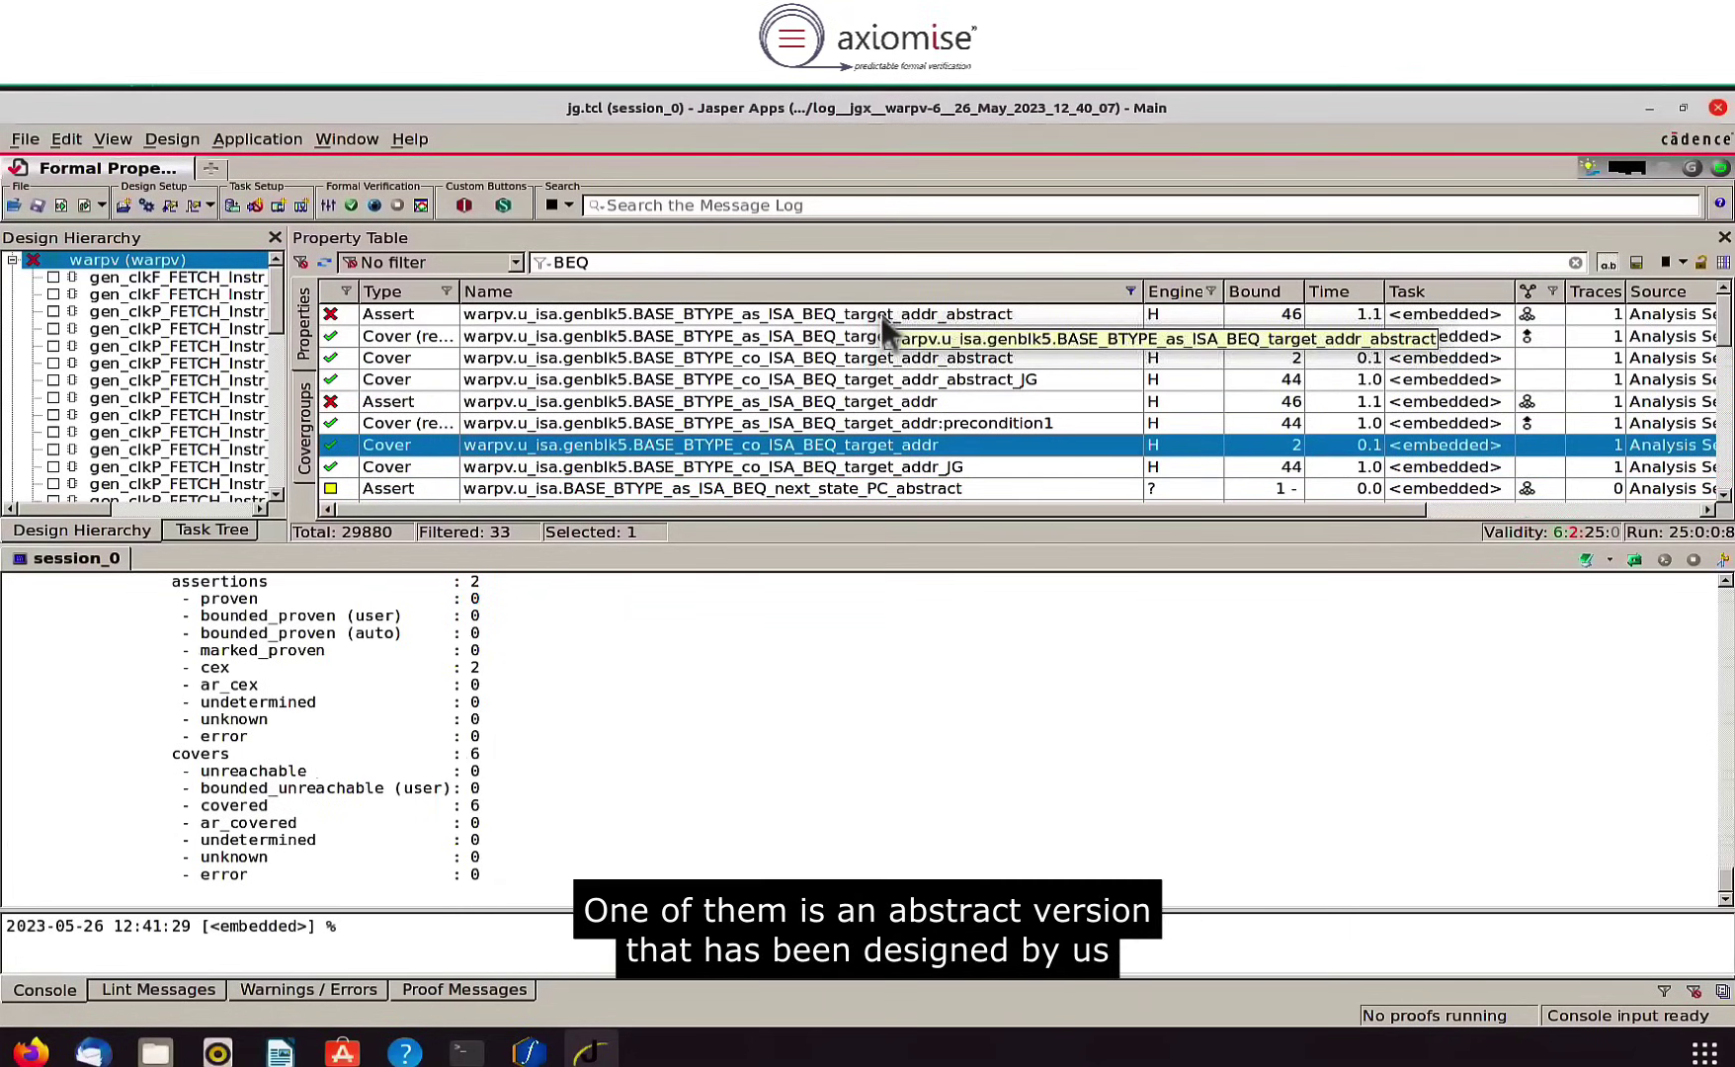
{"action": "left_click", "coordinate": [838, 408]}
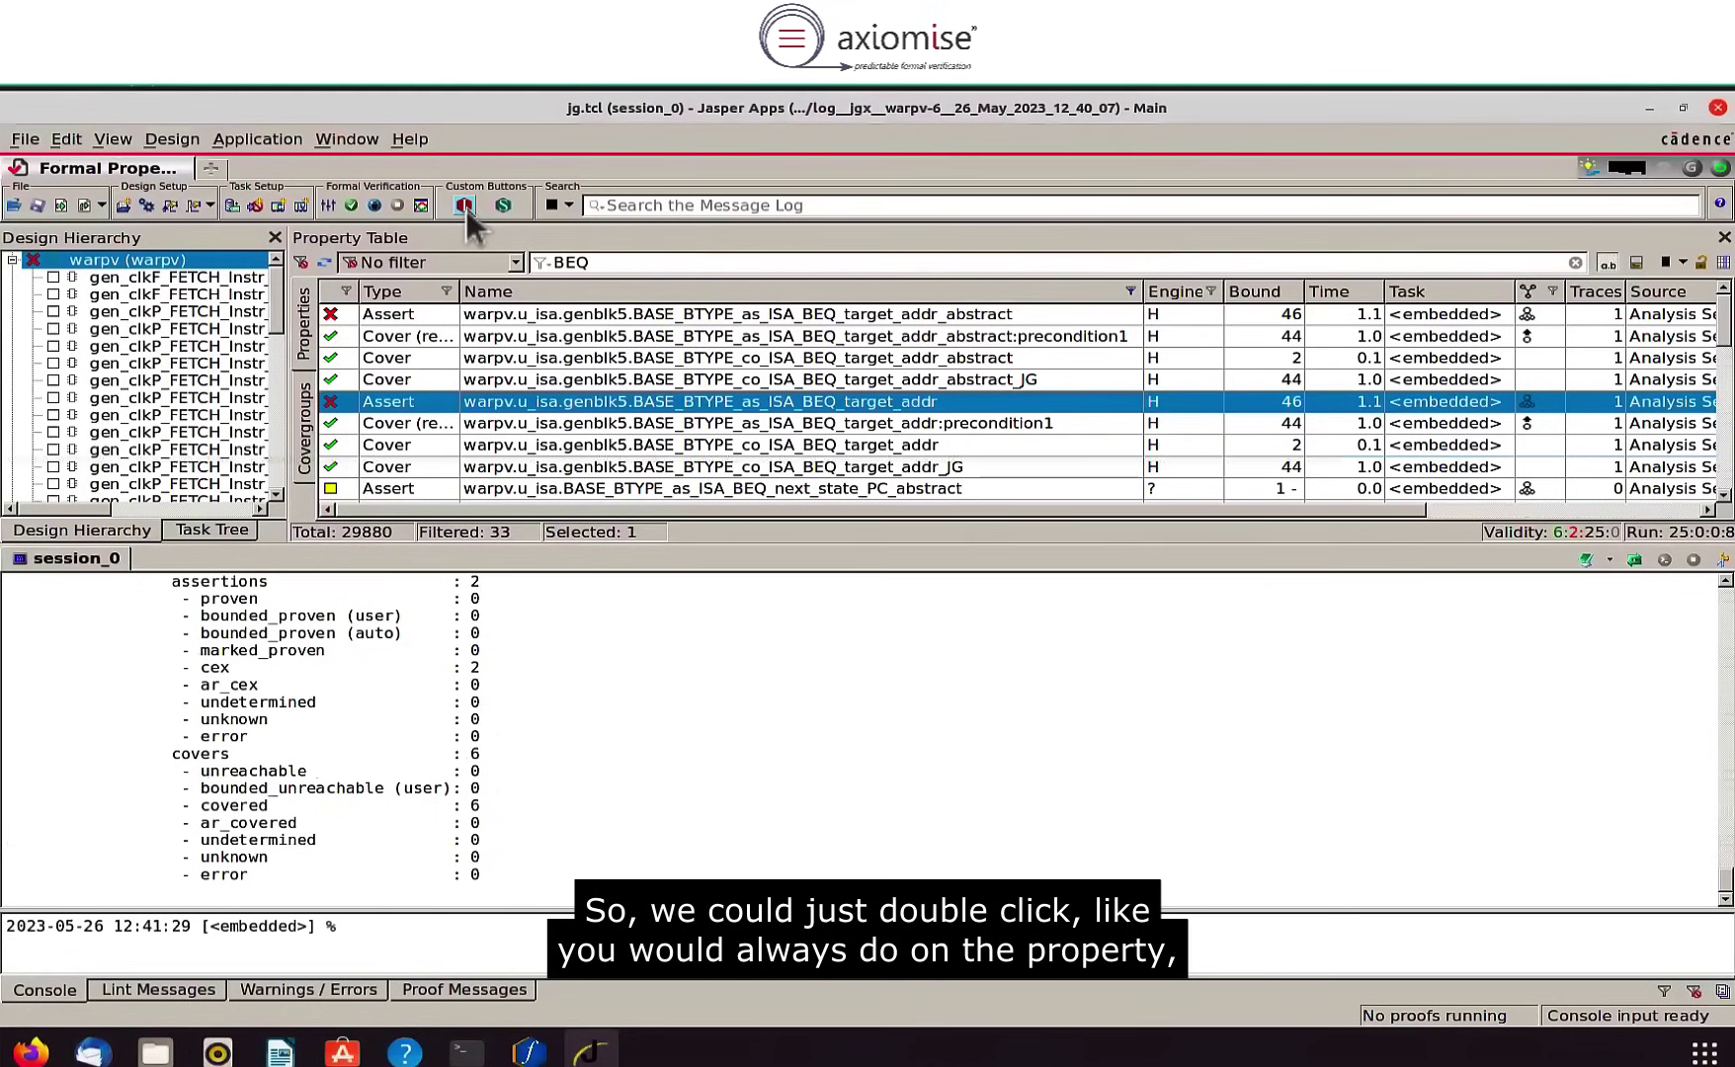
Step: Open the failing assertion's counterexample in a maximized Visualize window, zoomed to cycles 43–46
{"action": "double_click", "coordinate": [646, 409]}
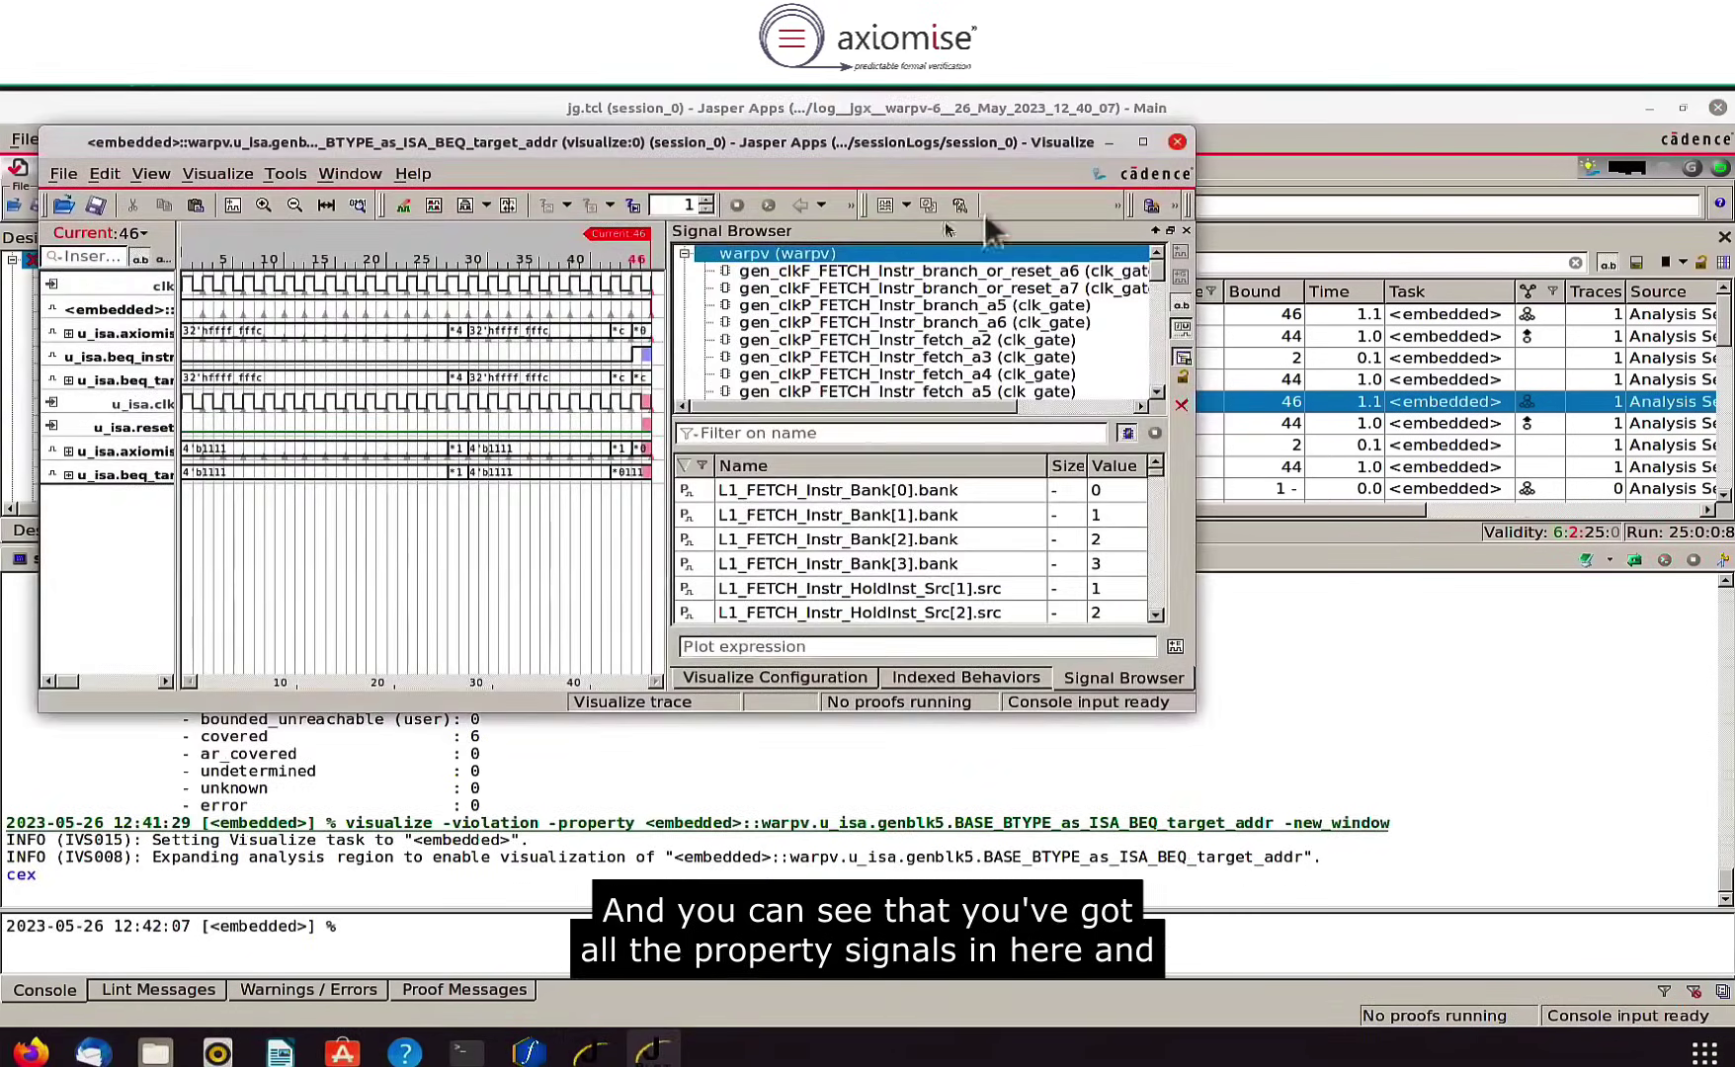
{"action": "left_click", "coordinate": [1142, 141]}
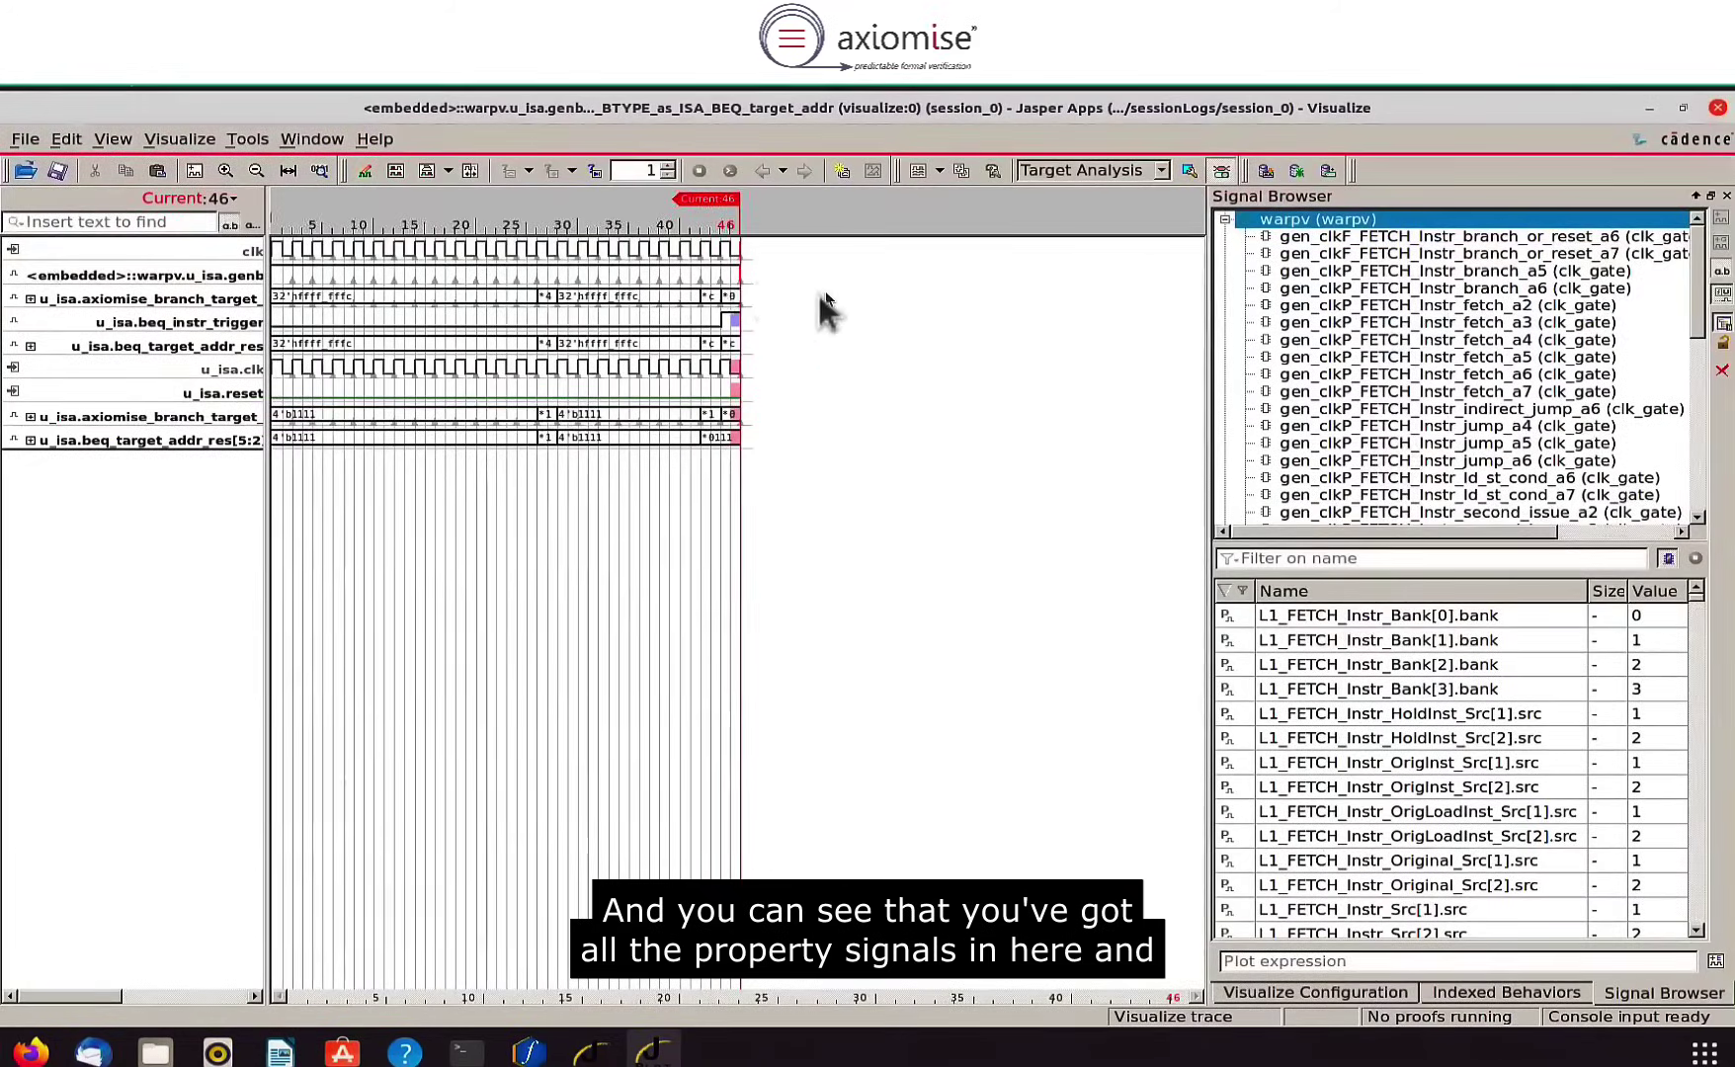
{"action": "left_click_drag", "start_coordinate": [731, 287], "coordinate": [758, 451]}
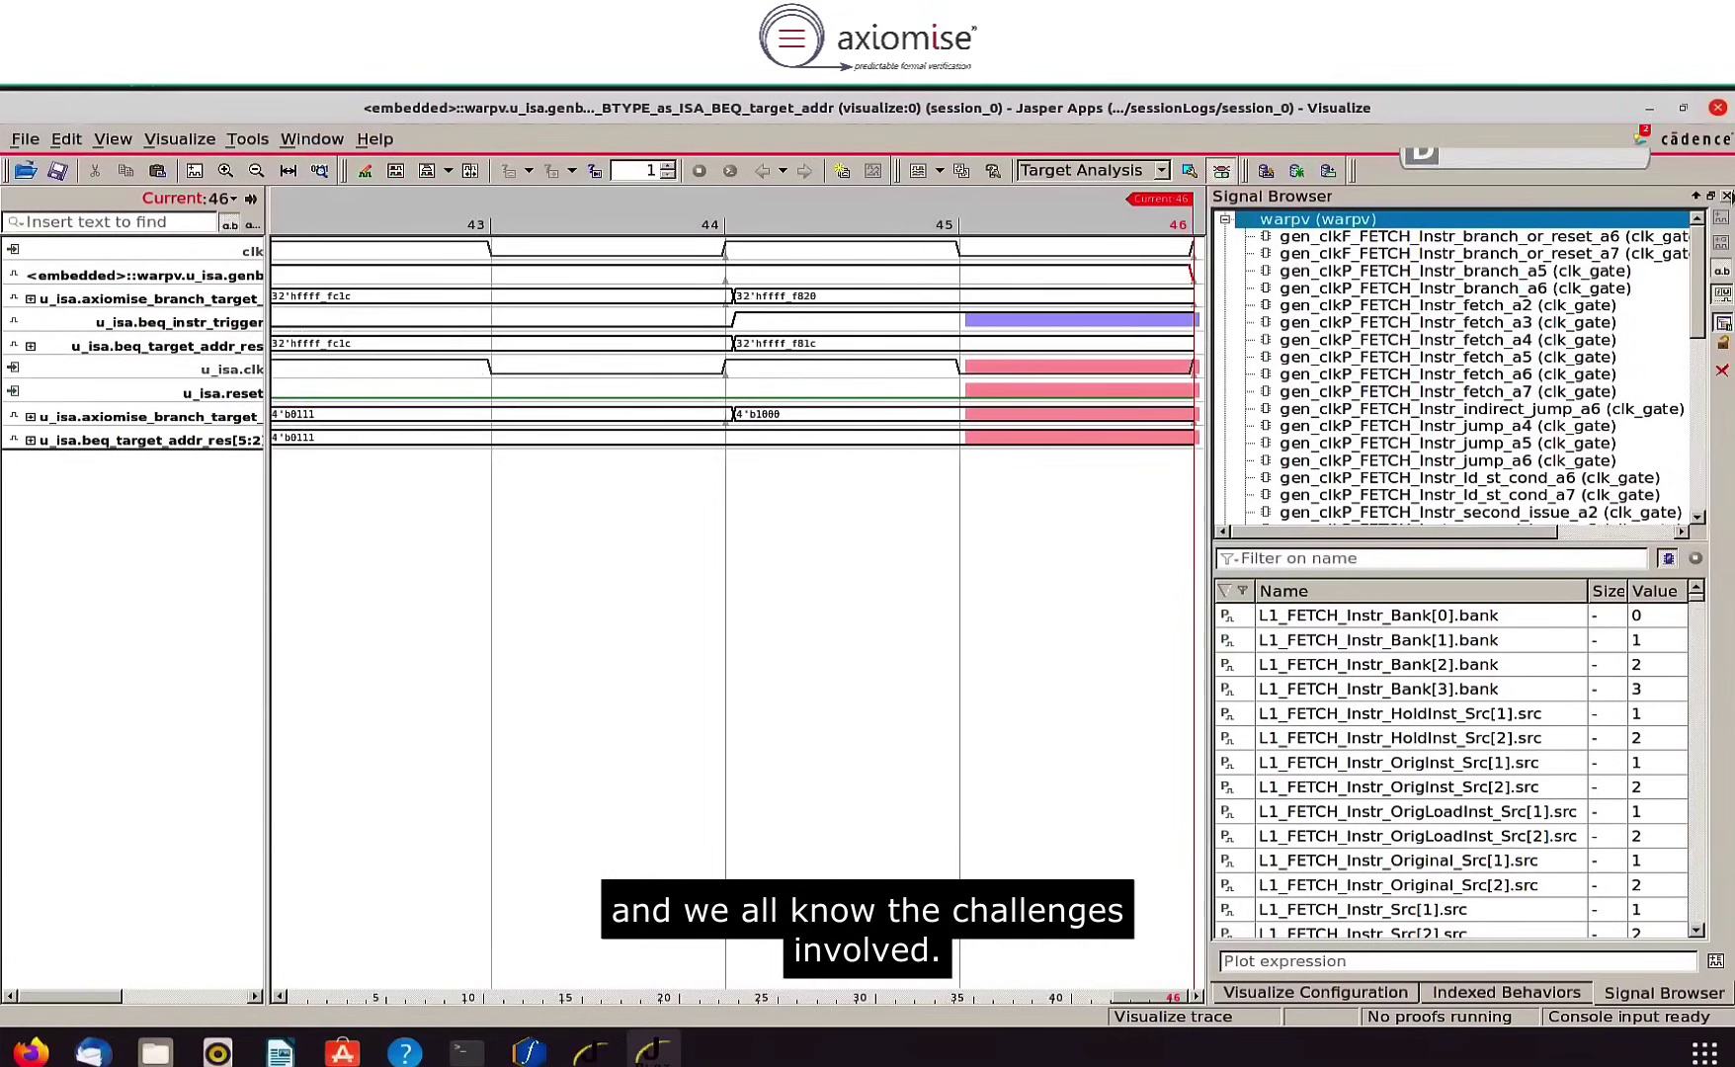
Step: Trace the red branch_target_addr[5:2] mismatch through the a5 and a4 drivers back to cycle 40
{"action": "left_click", "coordinate": [1725, 197]}
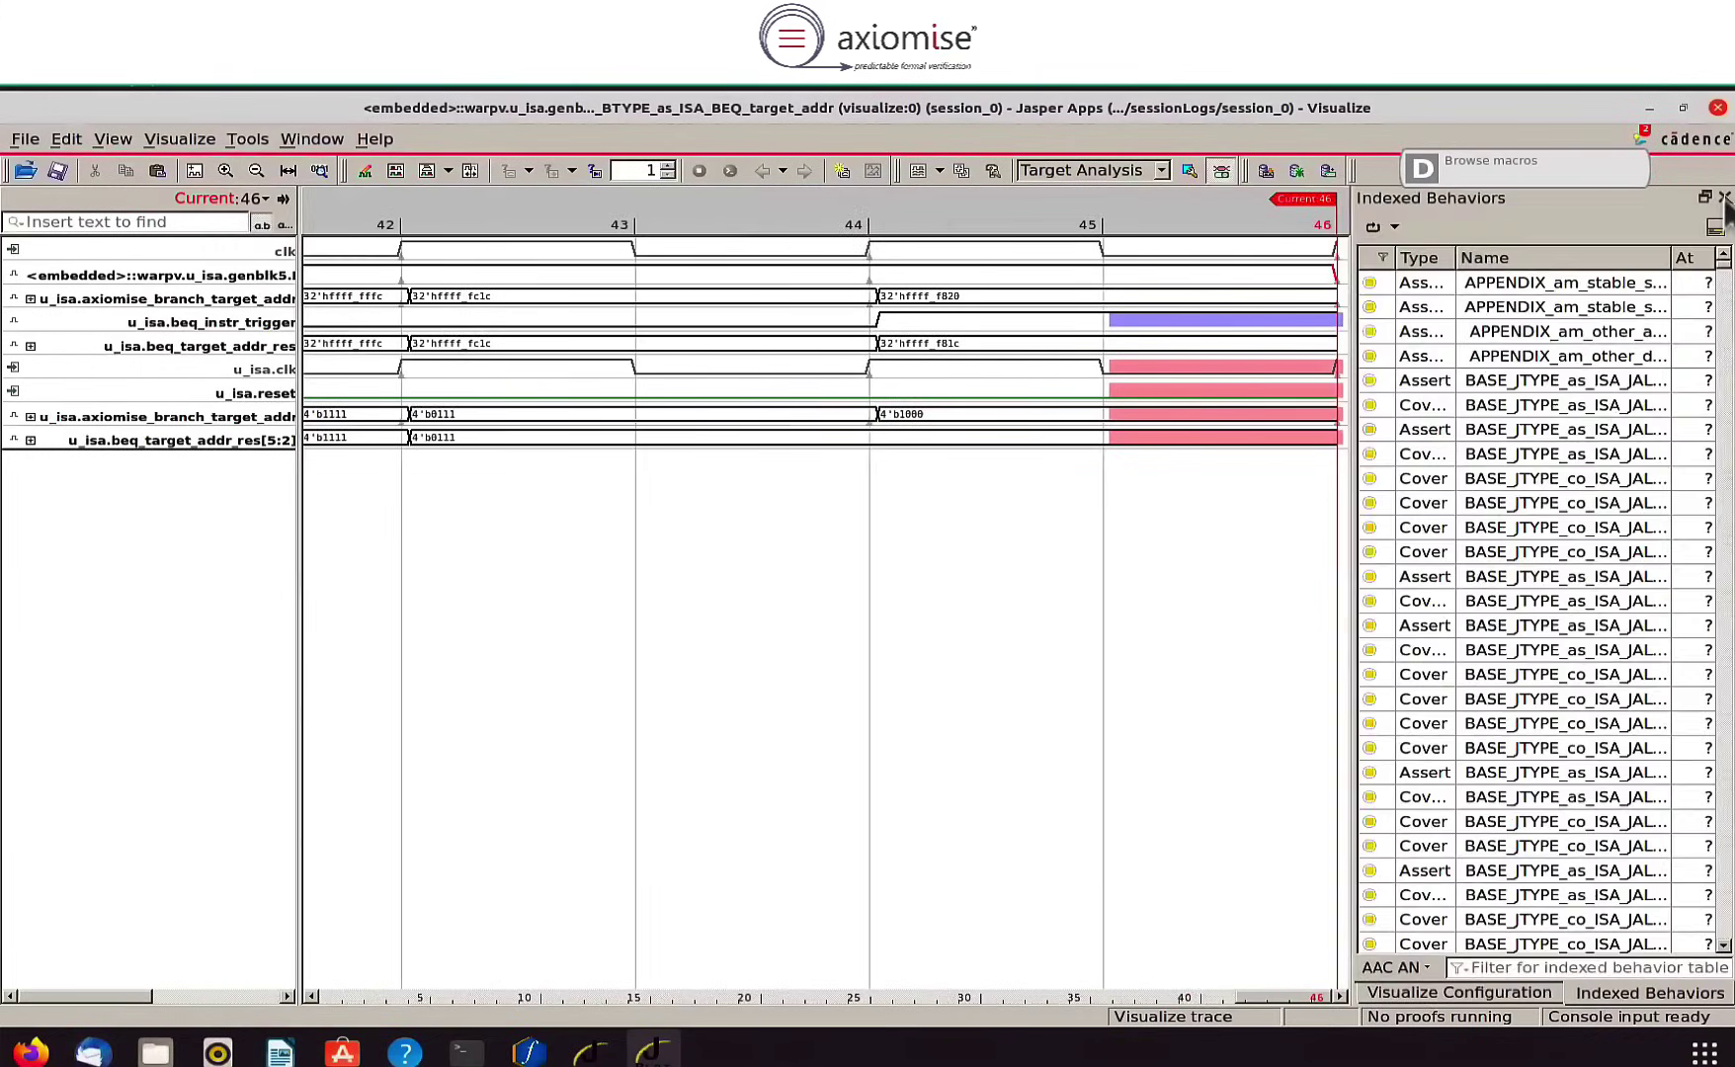
{"action": "left_click", "coordinate": [1726, 198]}
{"action": "left_click", "coordinate": [1726, 198]}
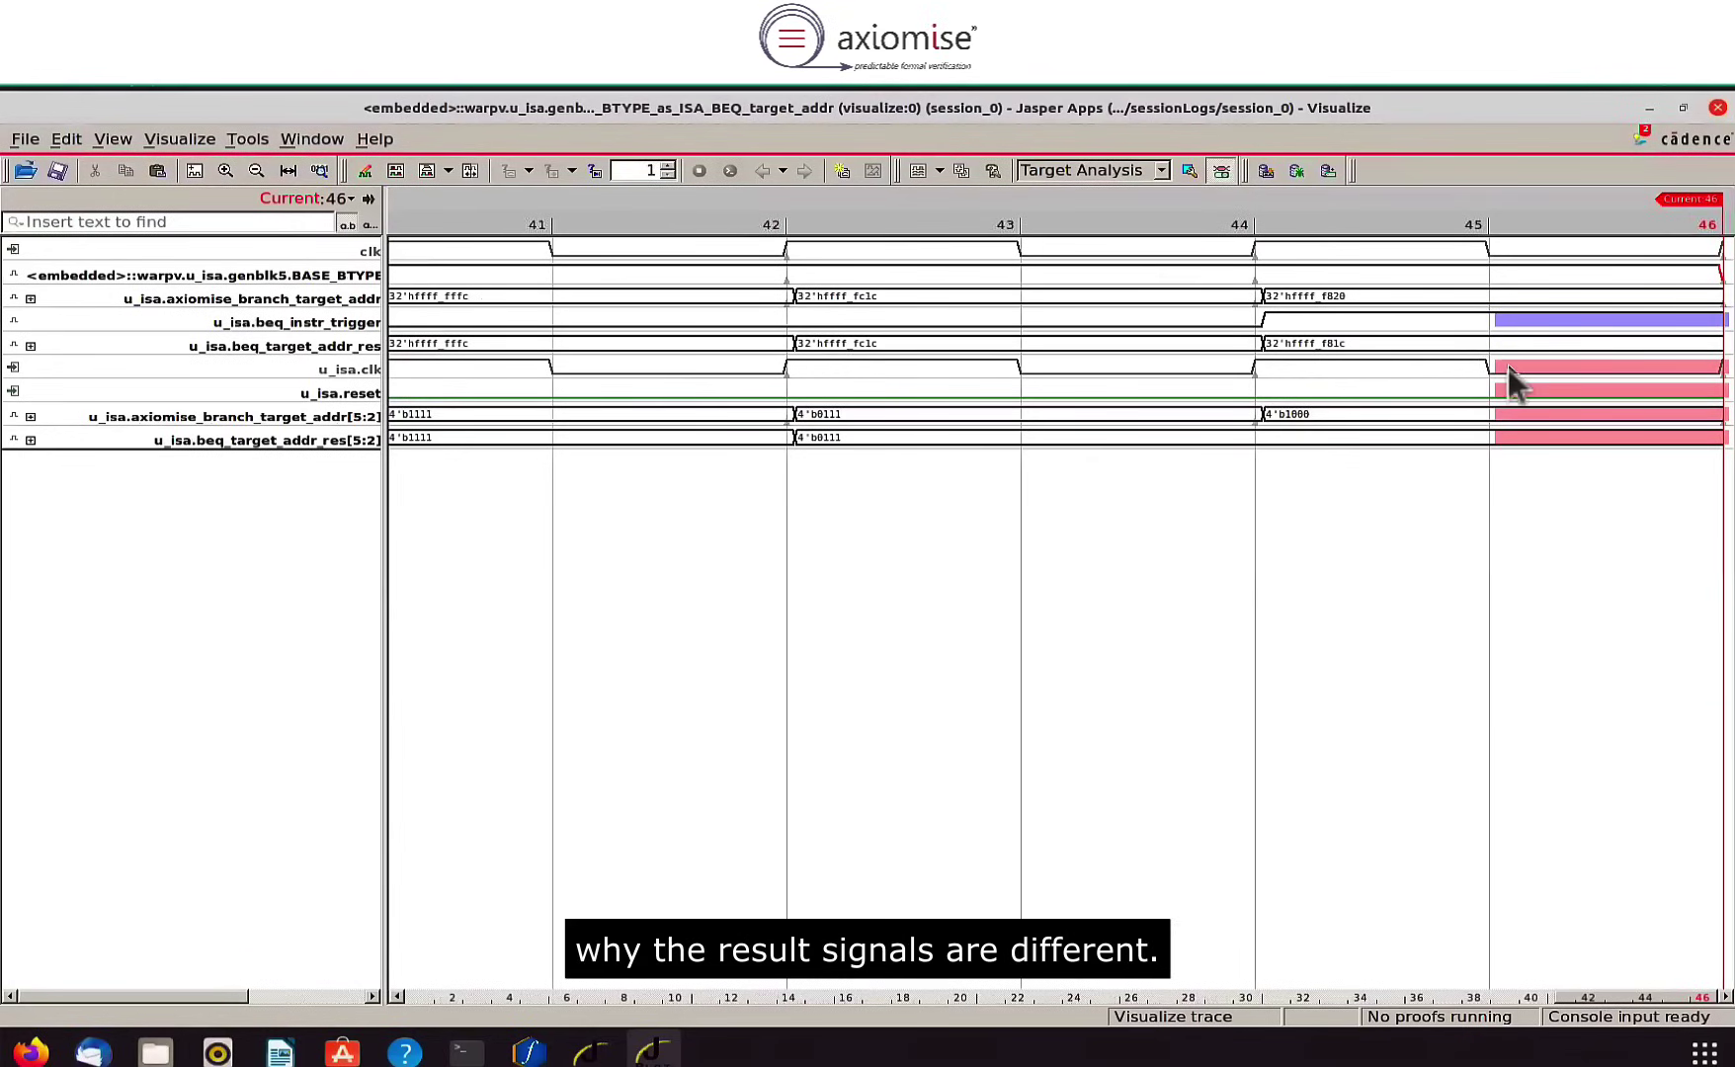
{"action": "double_click", "coordinate": [1560, 413]}
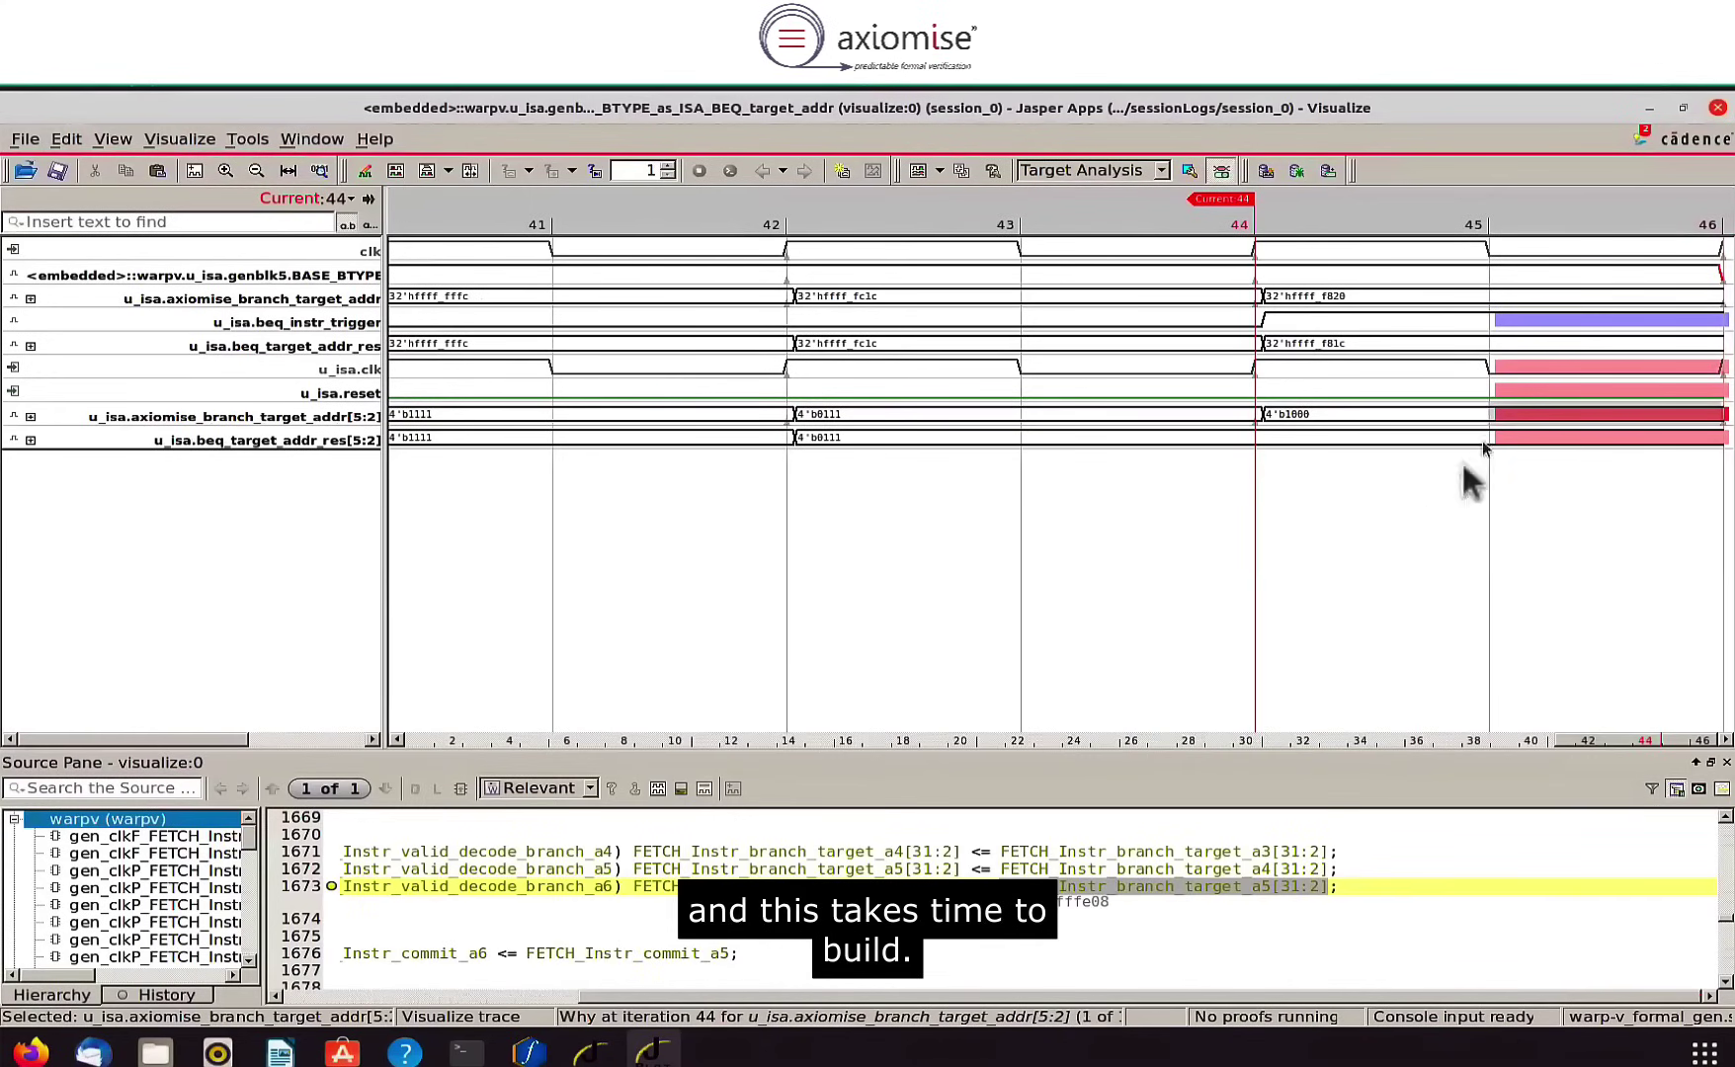
{"action": "left_click", "coordinate": [1216, 883]}
{"action": "double_click", "coordinate": [1217, 882]}
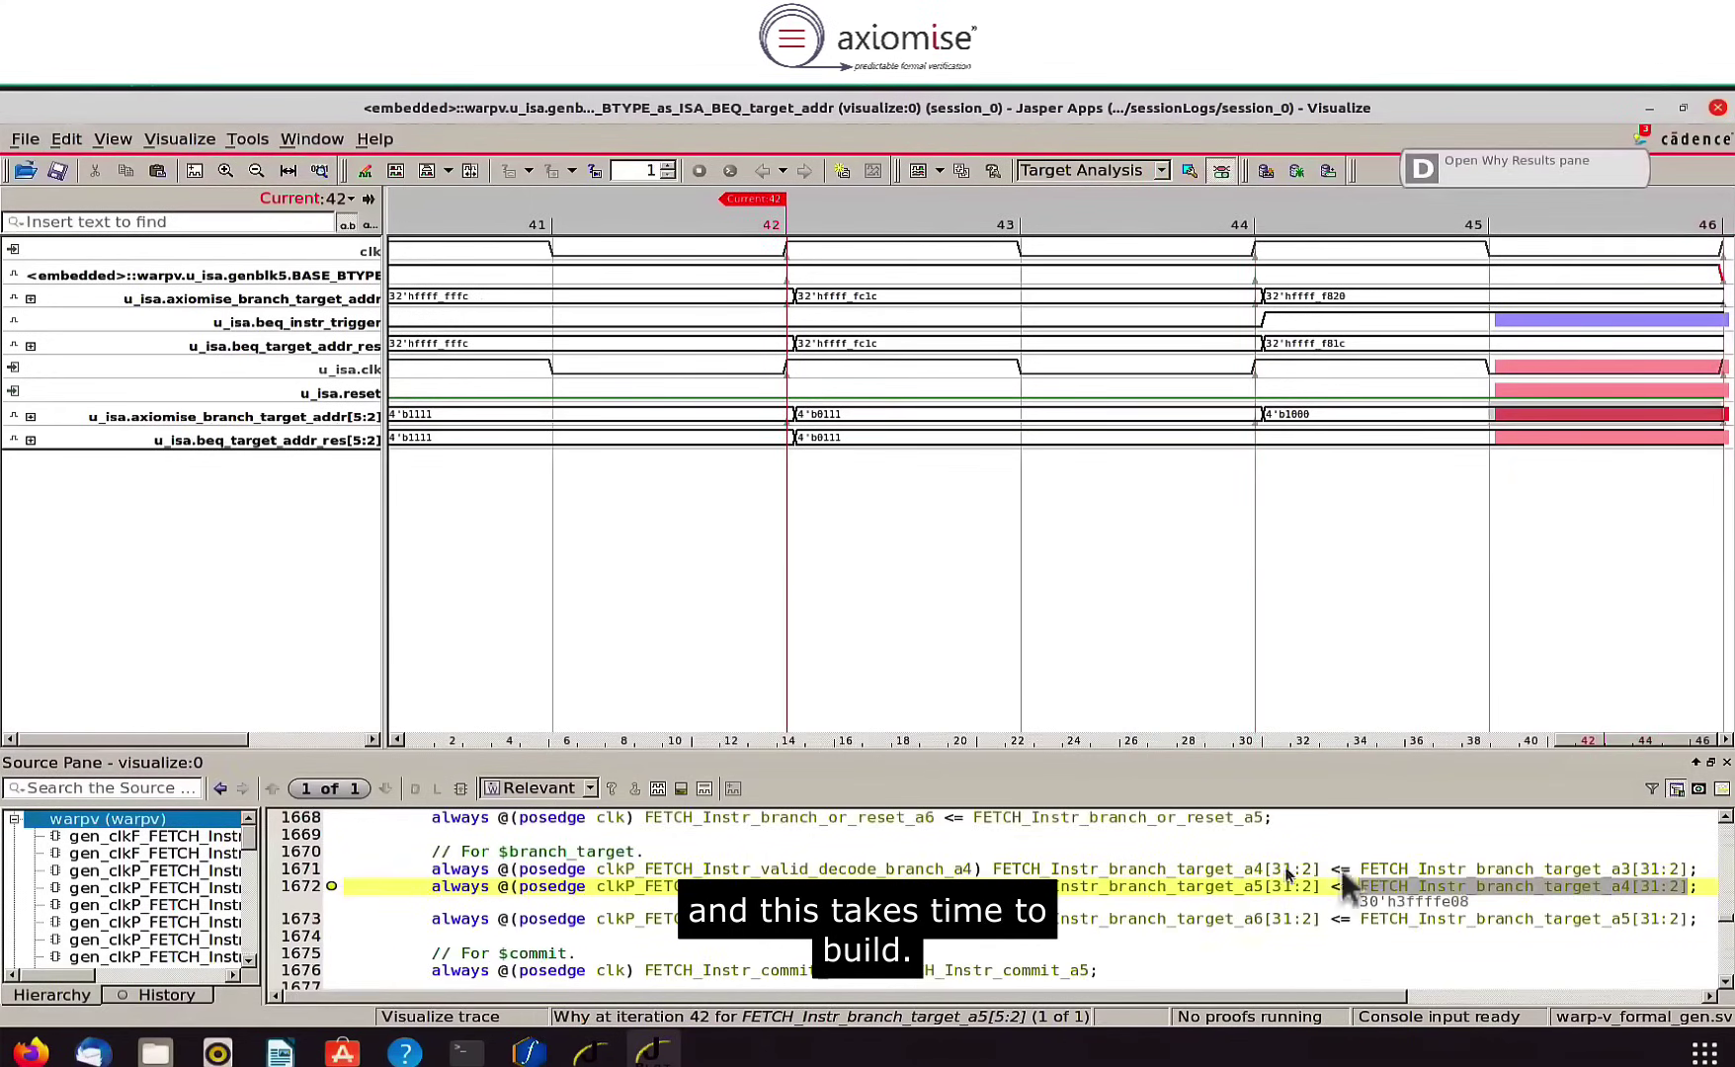
{"action": "double_click", "coordinate": [1454, 881]}
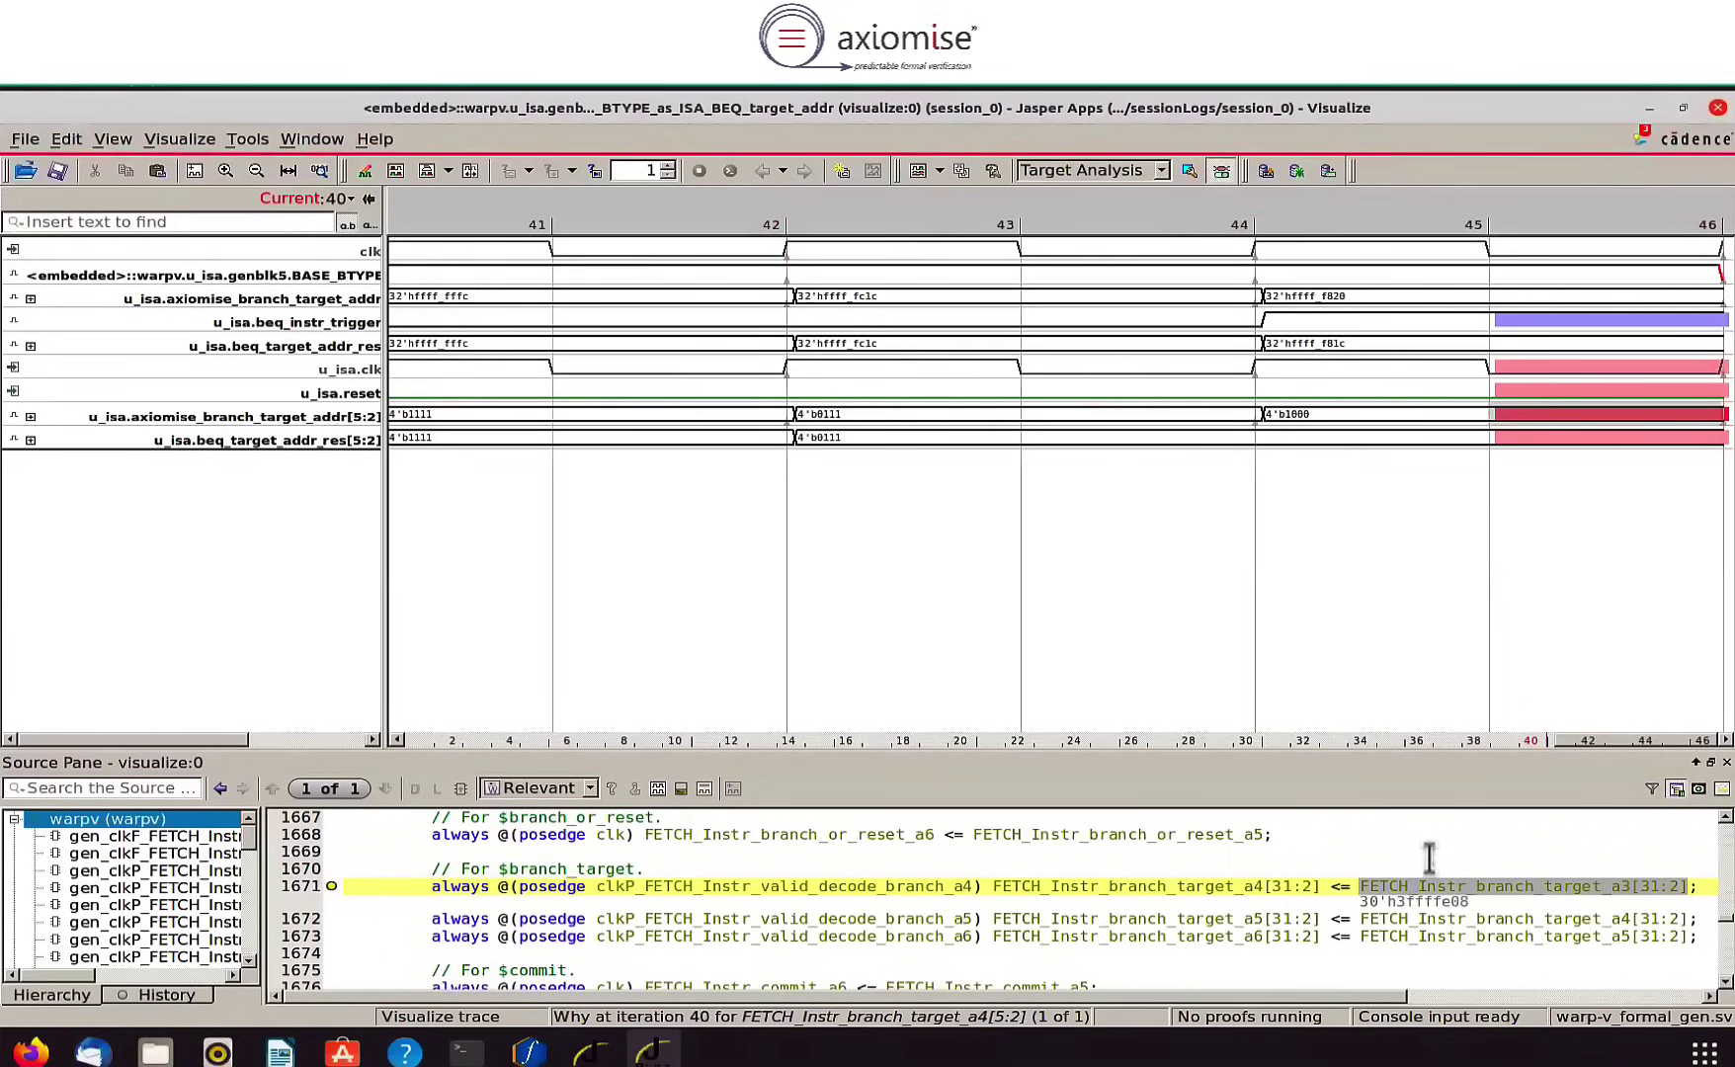
Step: Run iRADAR from the main Jasper window and maximize its dashboard with side panels hidden
{"action": "left_click", "coordinate": [590, 1049]}
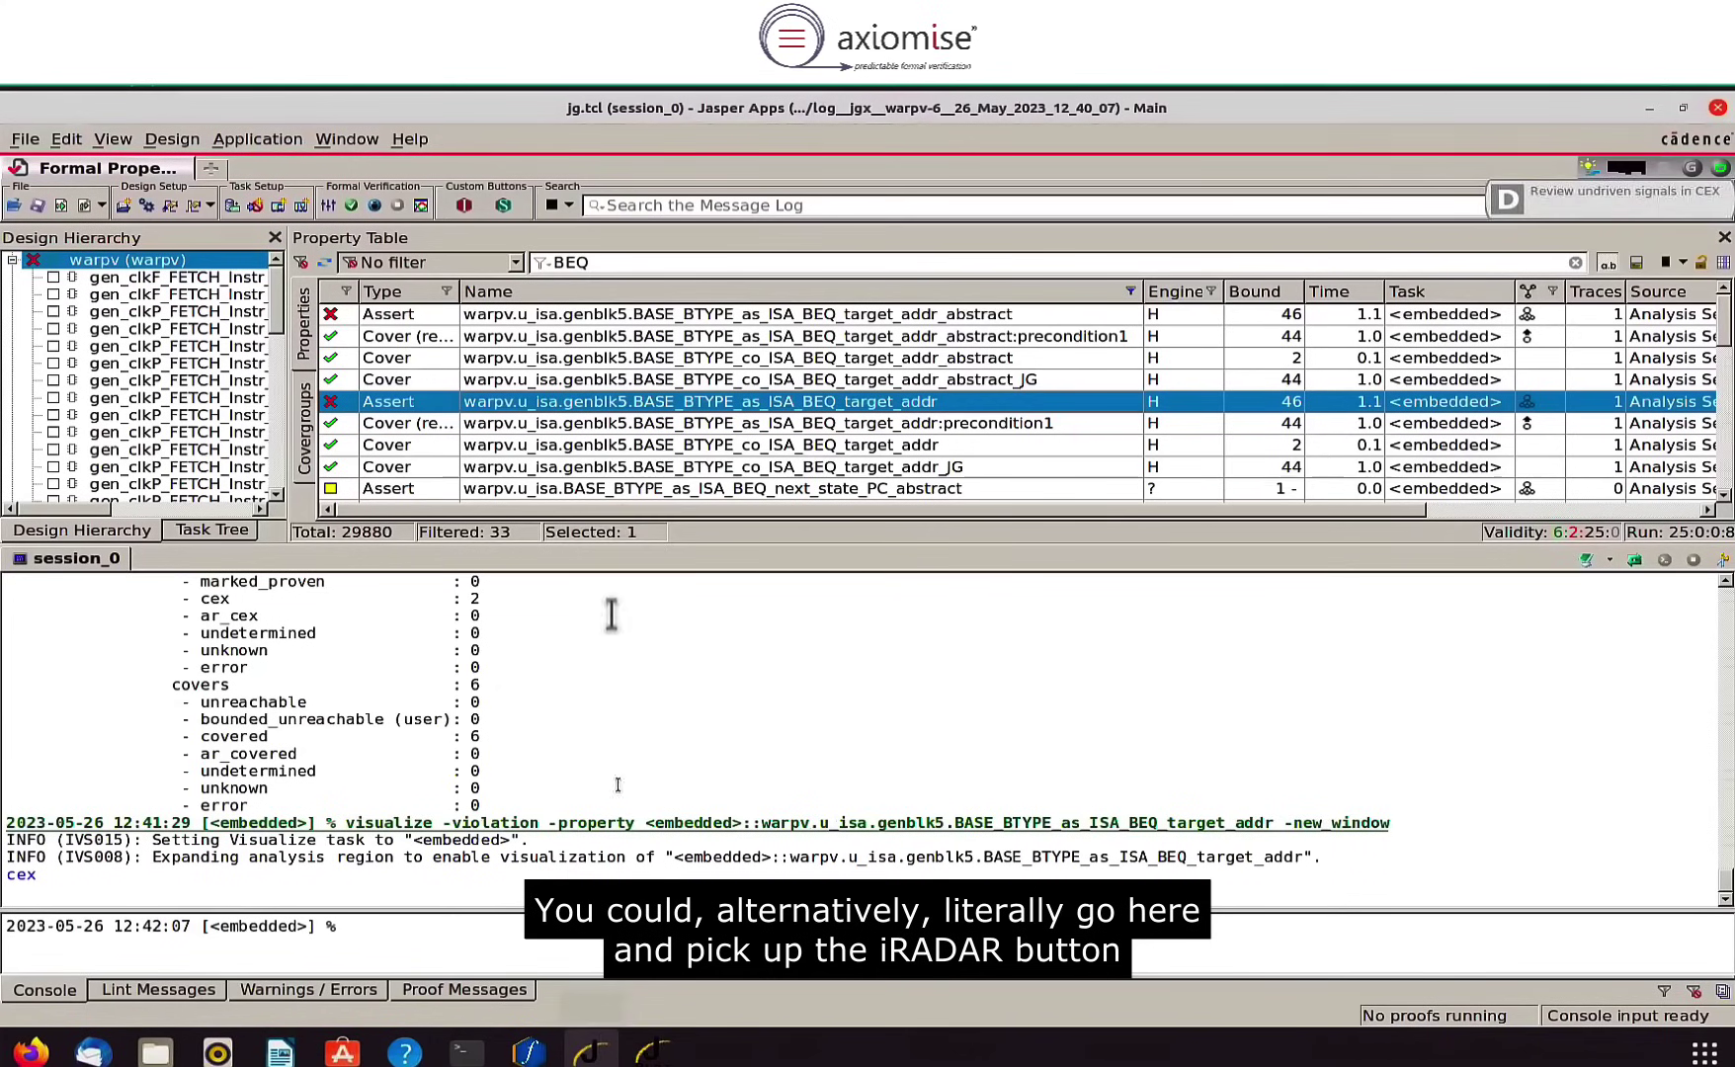
{"action": "left_click", "coordinate": [465, 204]}
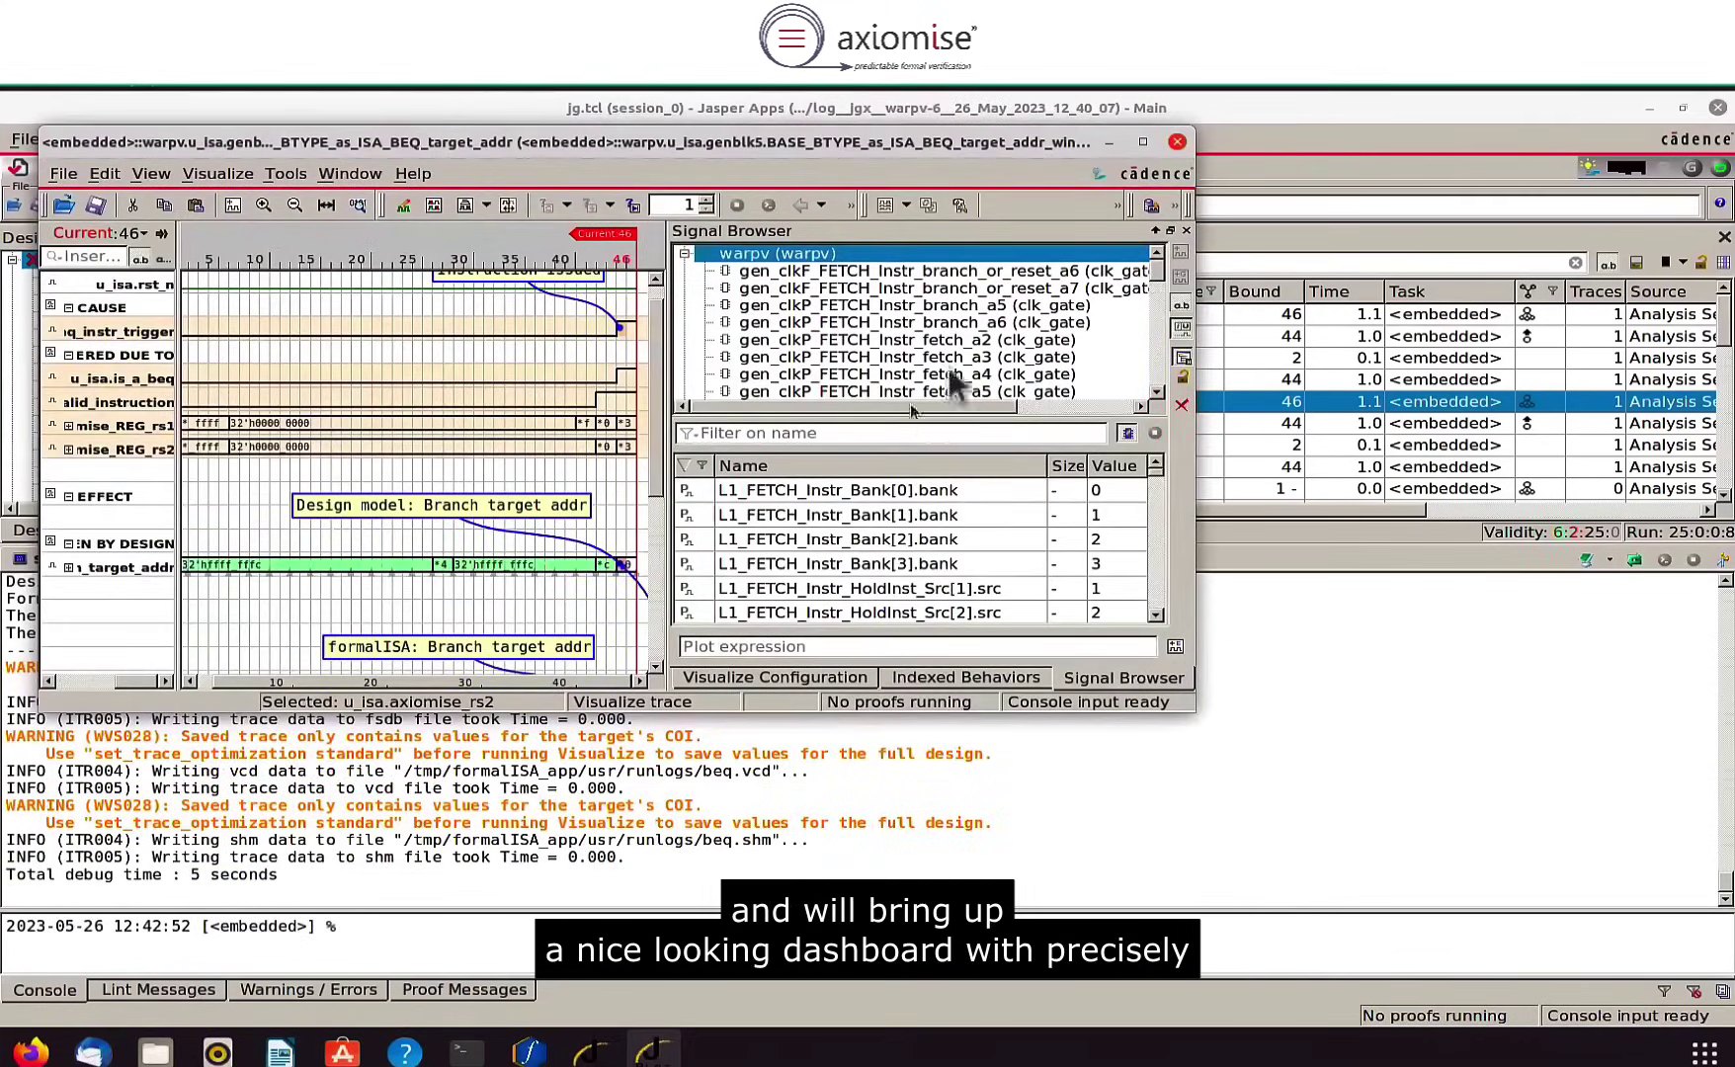
{"action": "left_click", "coordinate": [1144, 141]}
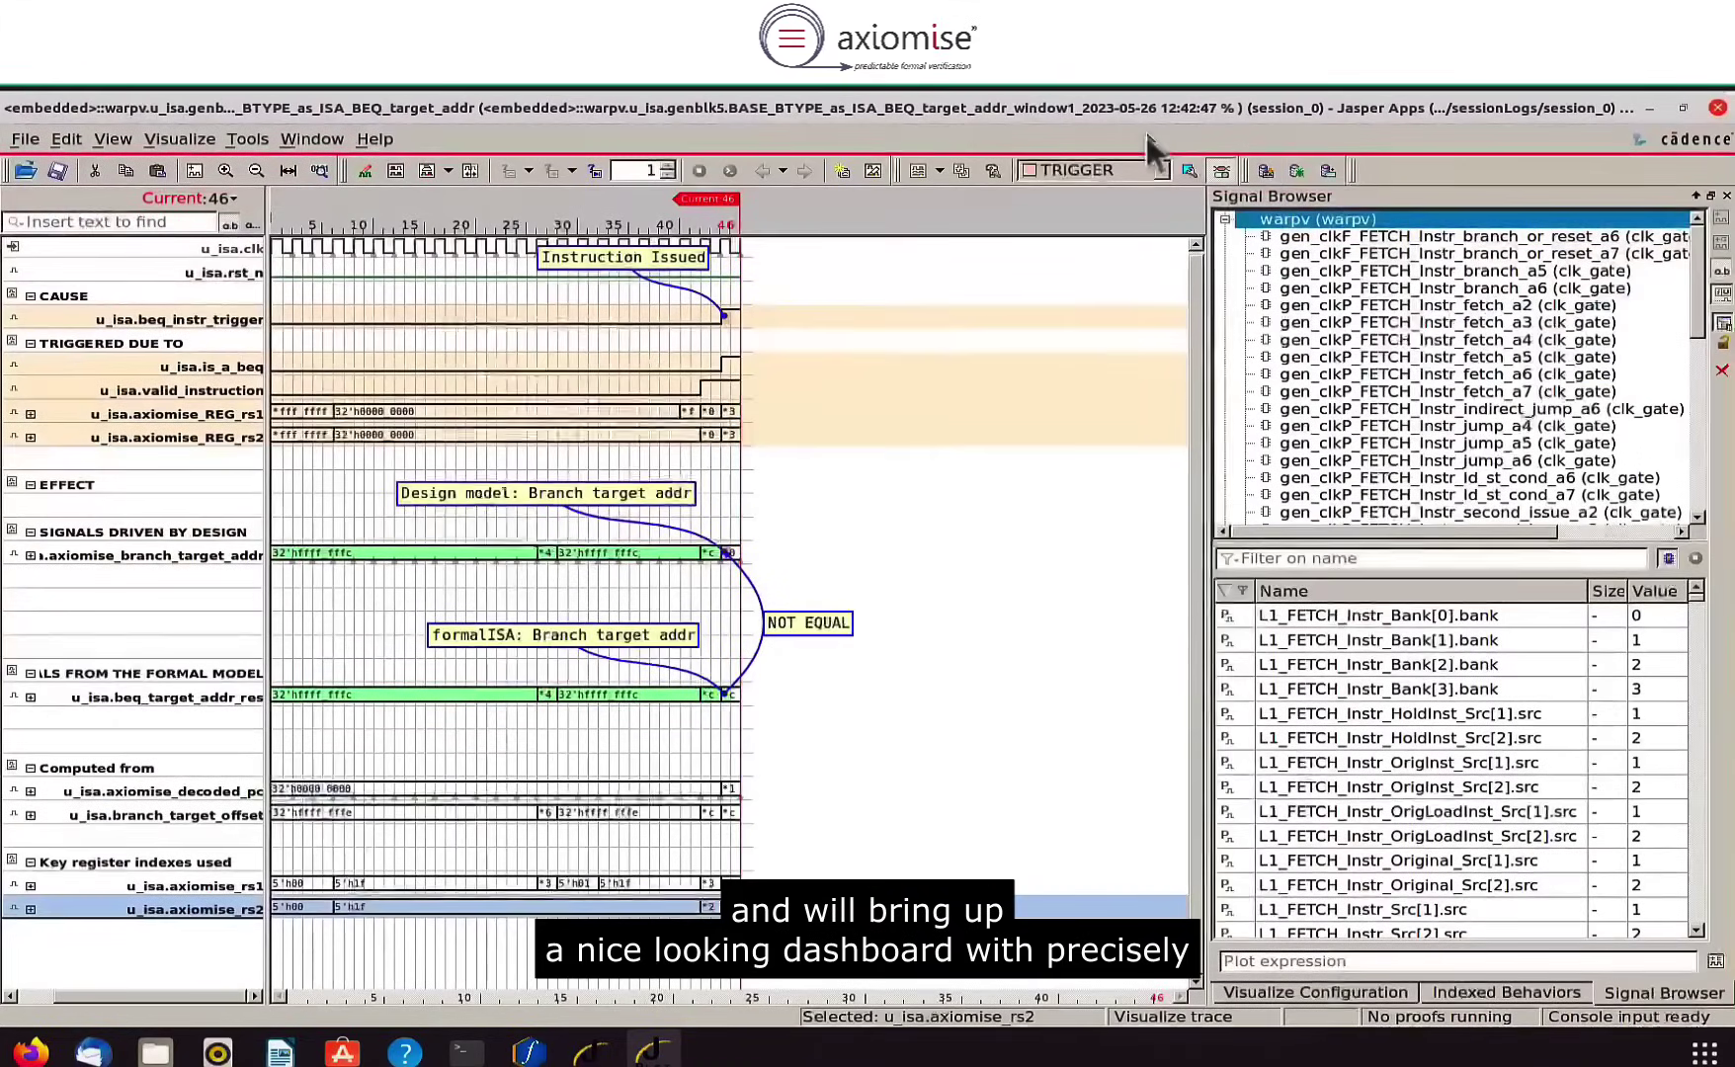
{"action": "left_click", "coordinate": [1727, 195]}
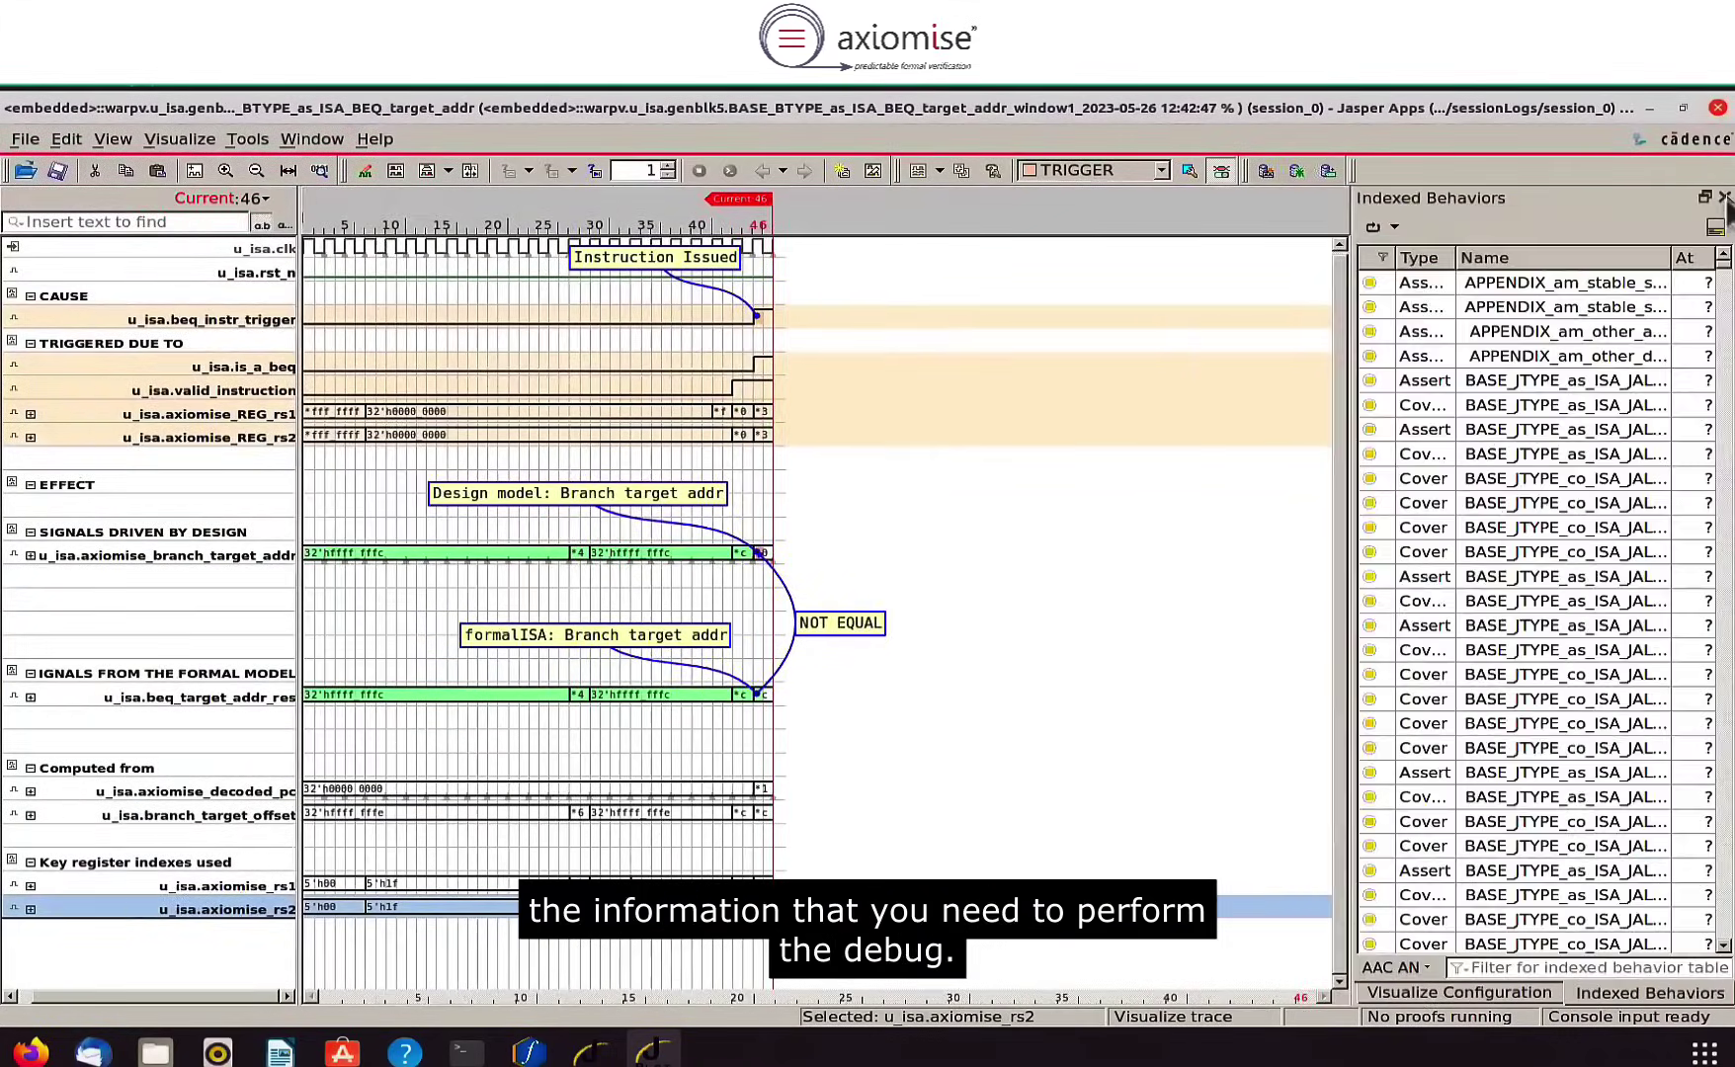
{"action": "left_click", "coordinate": [1726, 197]}
{"action": "left_click", "coordinate": [1726, 197]}
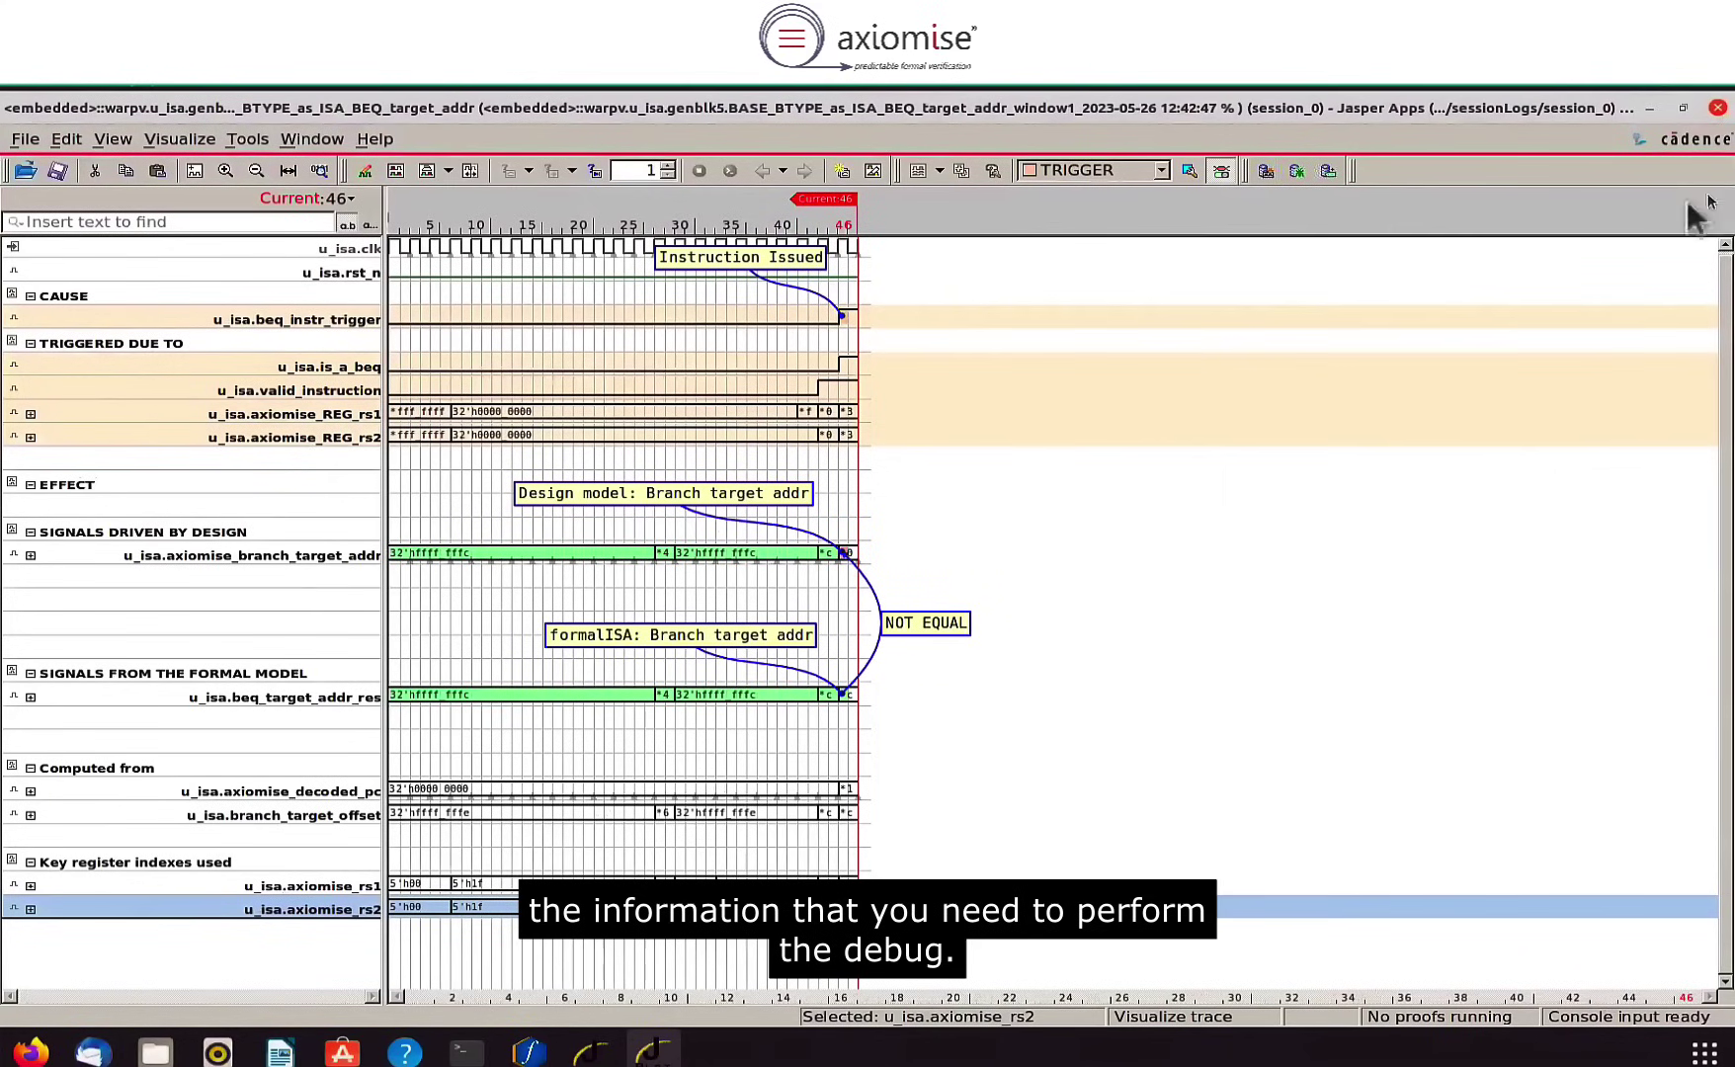
Step: Zoom the dashboard to cycles 38–46 and read the branch target, PC, offset and rs2 values
{"action": "left_click_drag", "start_coordinate": [828, 278], "coordinate": [903, 553]}
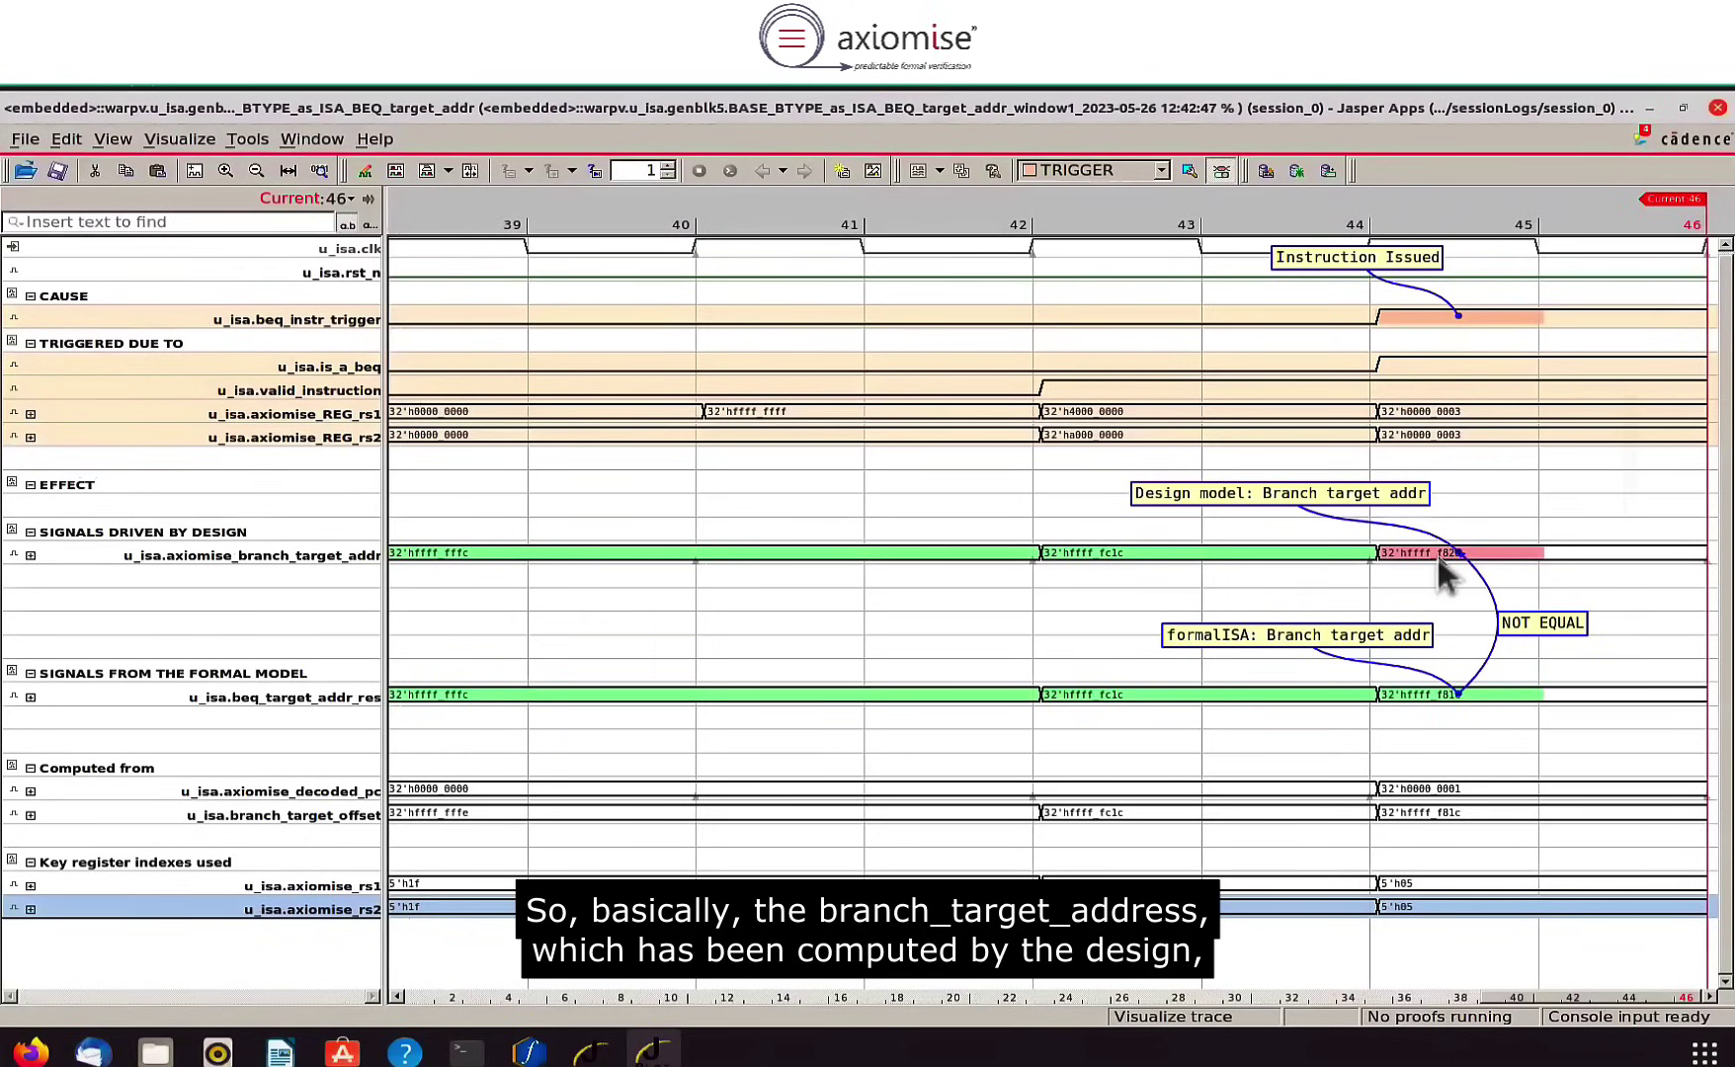
{"action": "mouse_move", "coordinate": [1441, 573]}
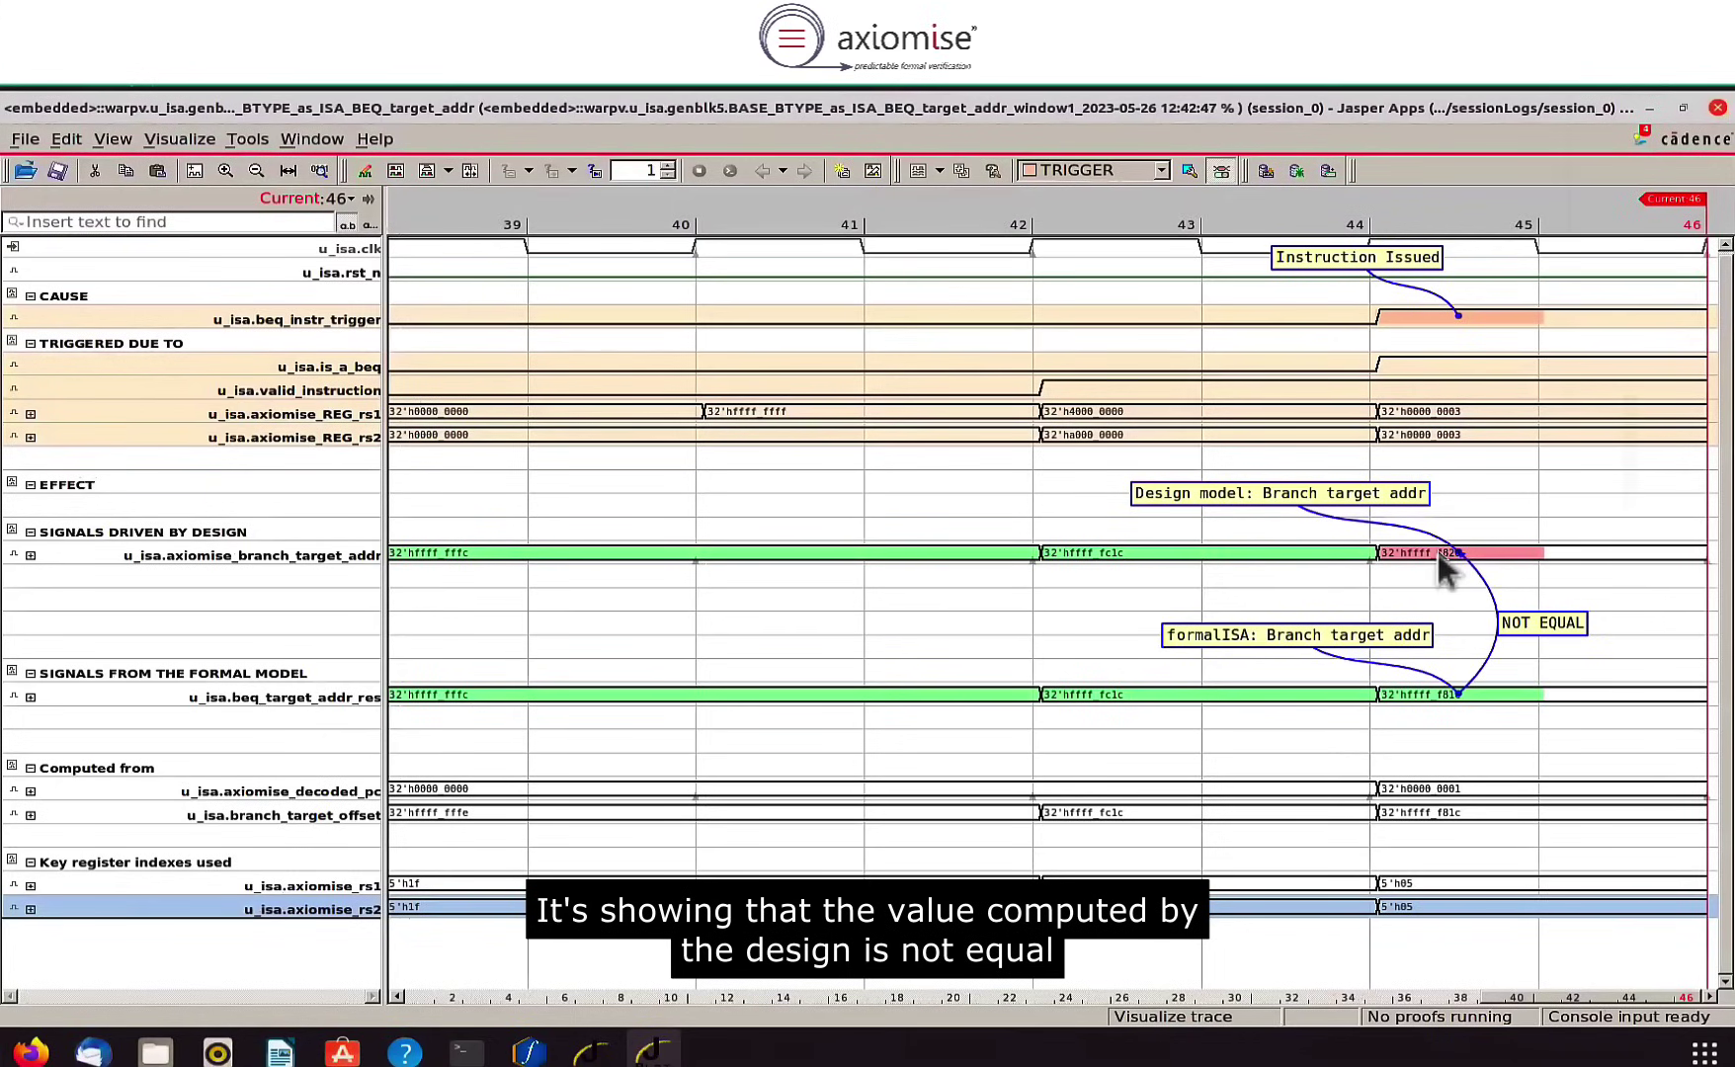
{"action": "mouse_move", "coordinate": [1459, 697]}
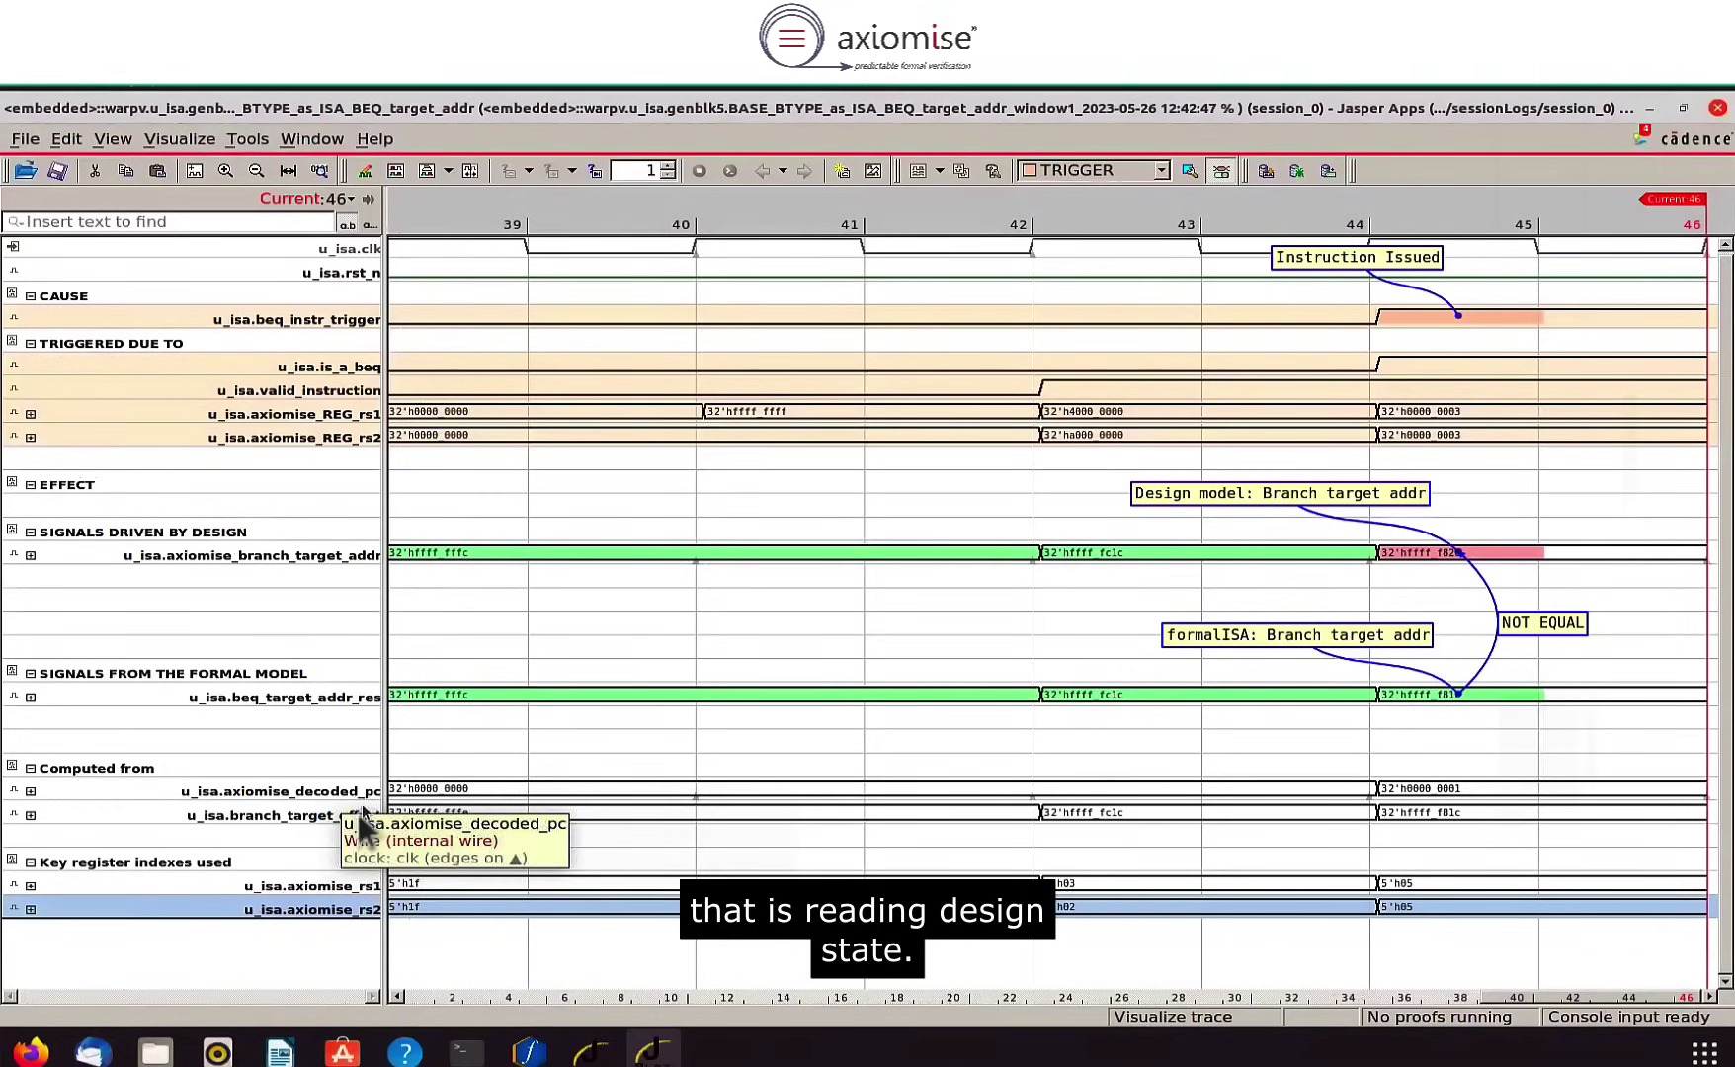
{"action": "mouse_move", "coordinate": [1400, 808]}
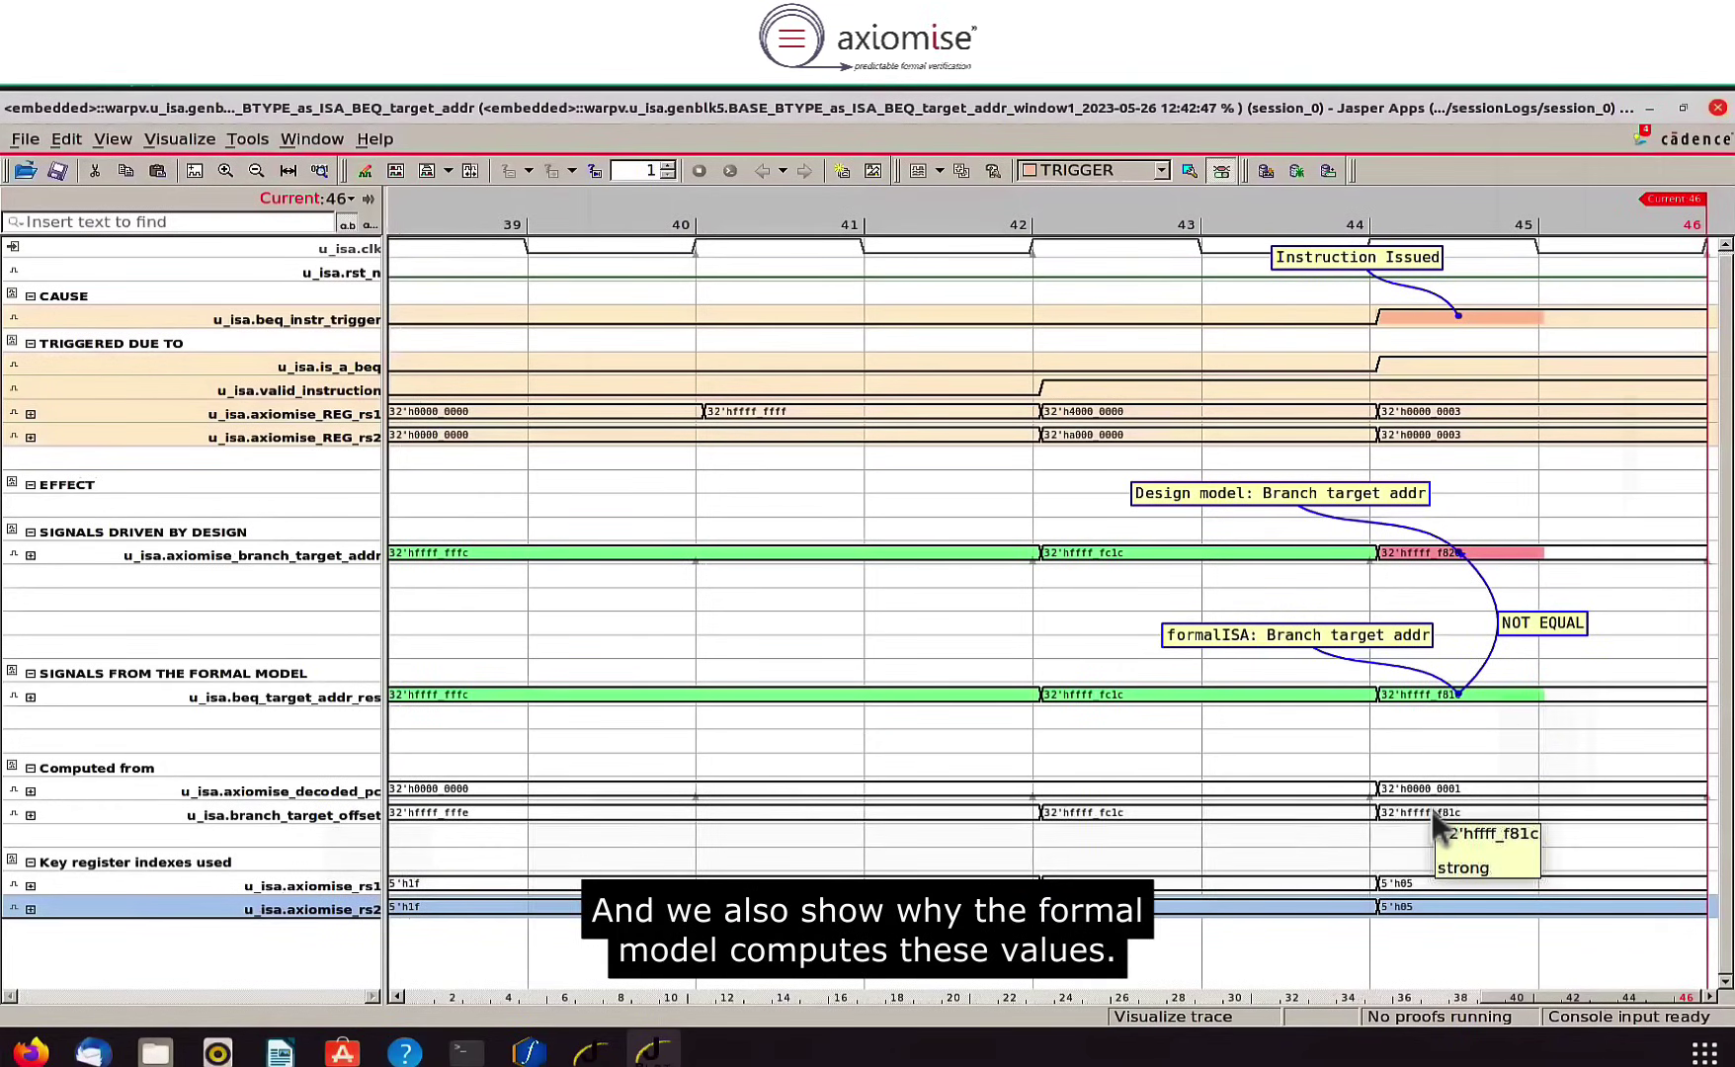
{"action": "mouse_move", "coordinate": [1419, 910]}
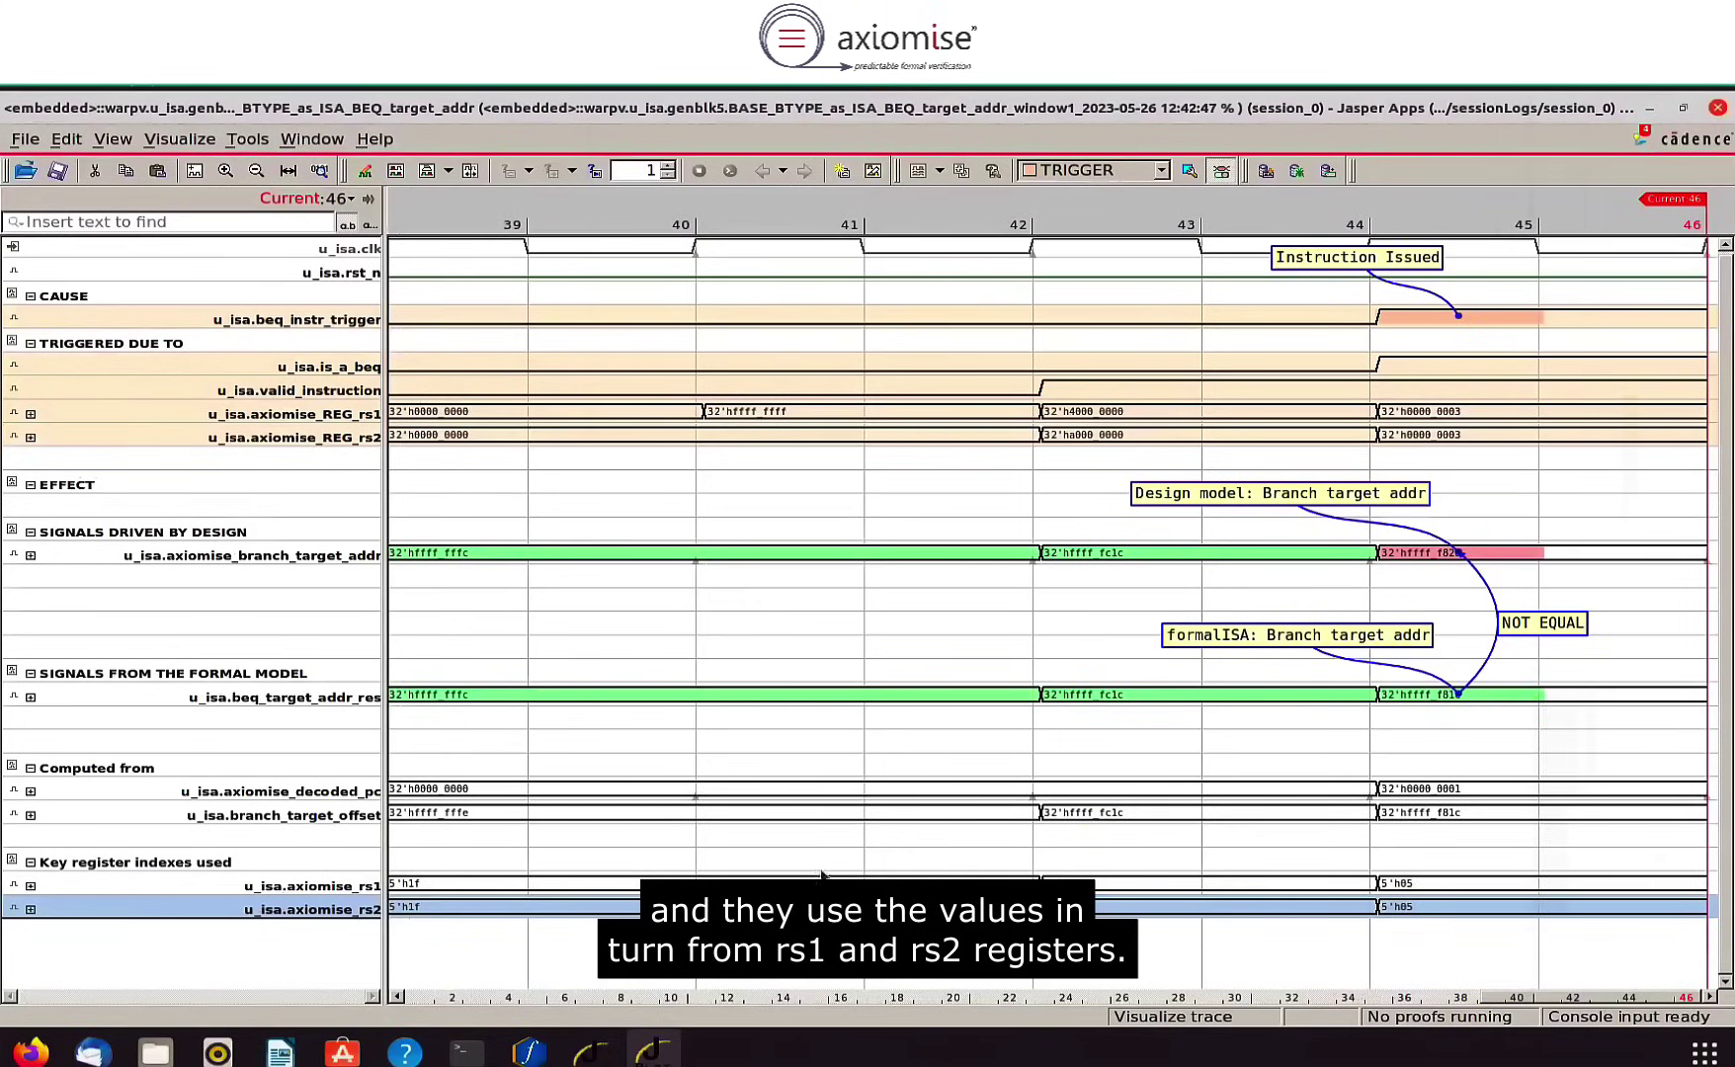
Step: Read the iradar console report: design target 32'hfffff820 versus formal model's 32'hfffff81c
{"action": "left_click", "coordinate": [591, 1053]}
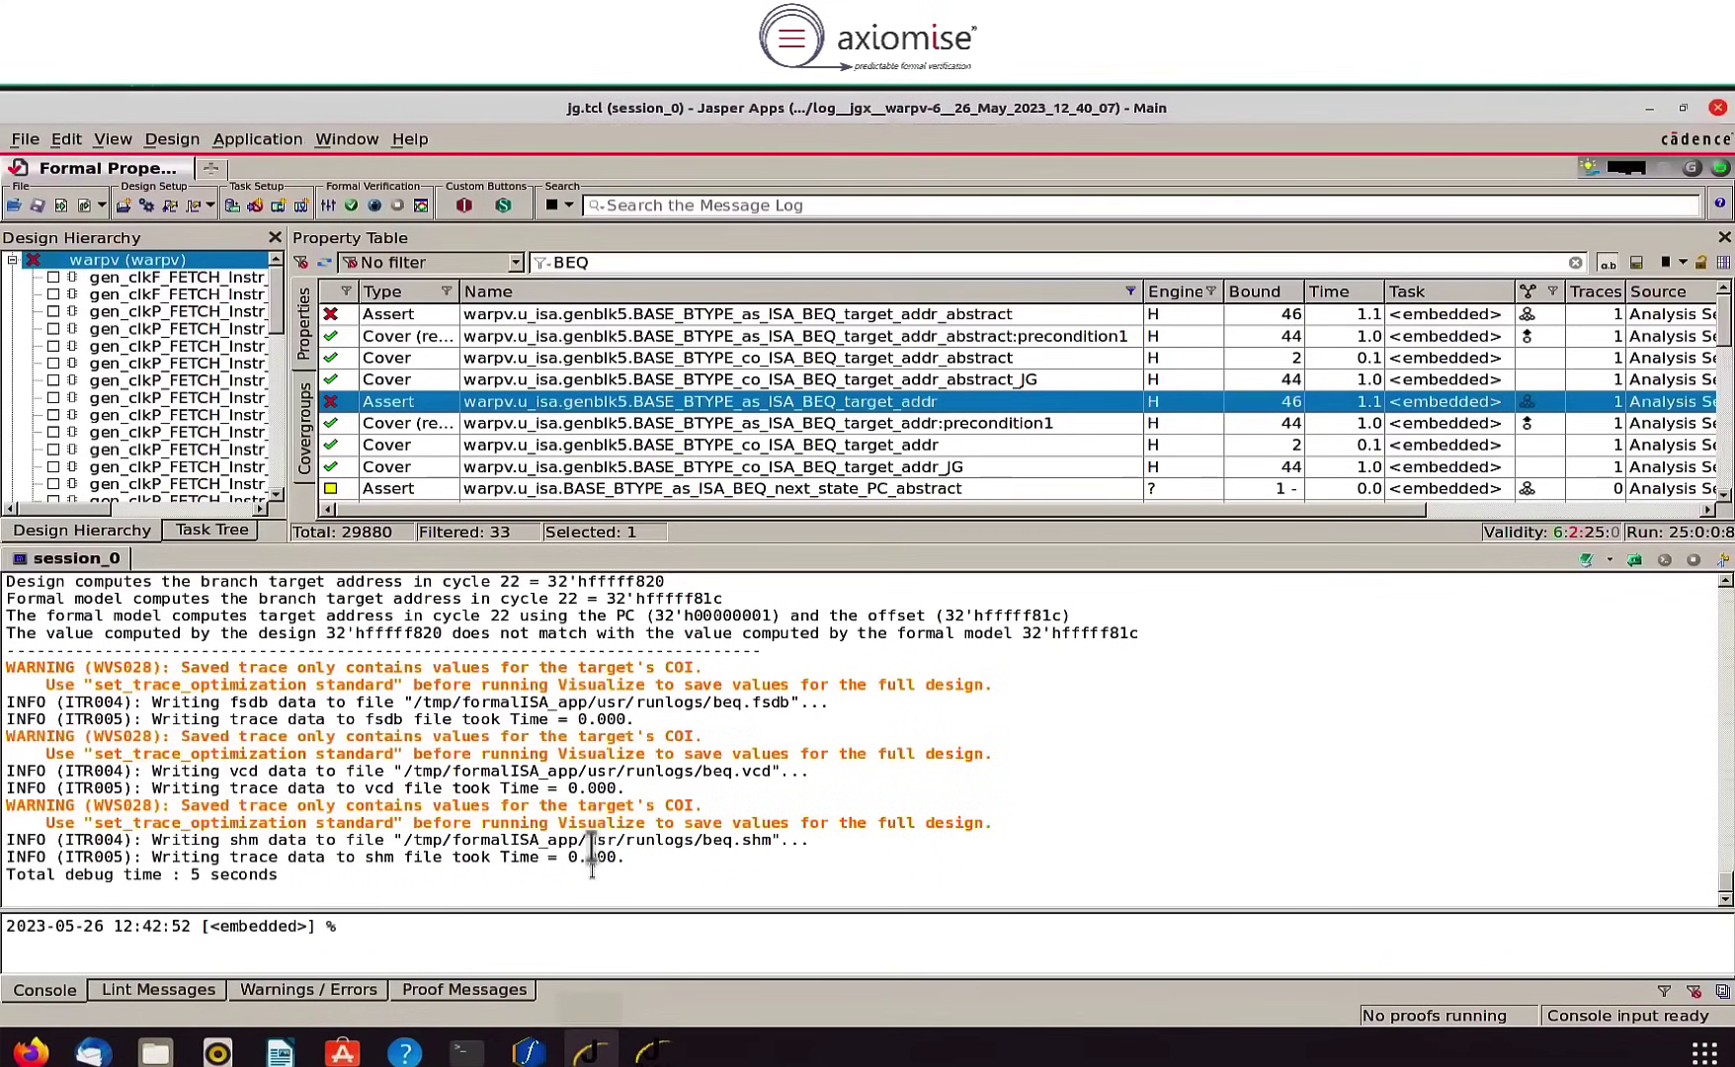
{"action": "scroll", "coordinate": [619, 806], "scroll_direction": "up", "scroll_amount": 2}
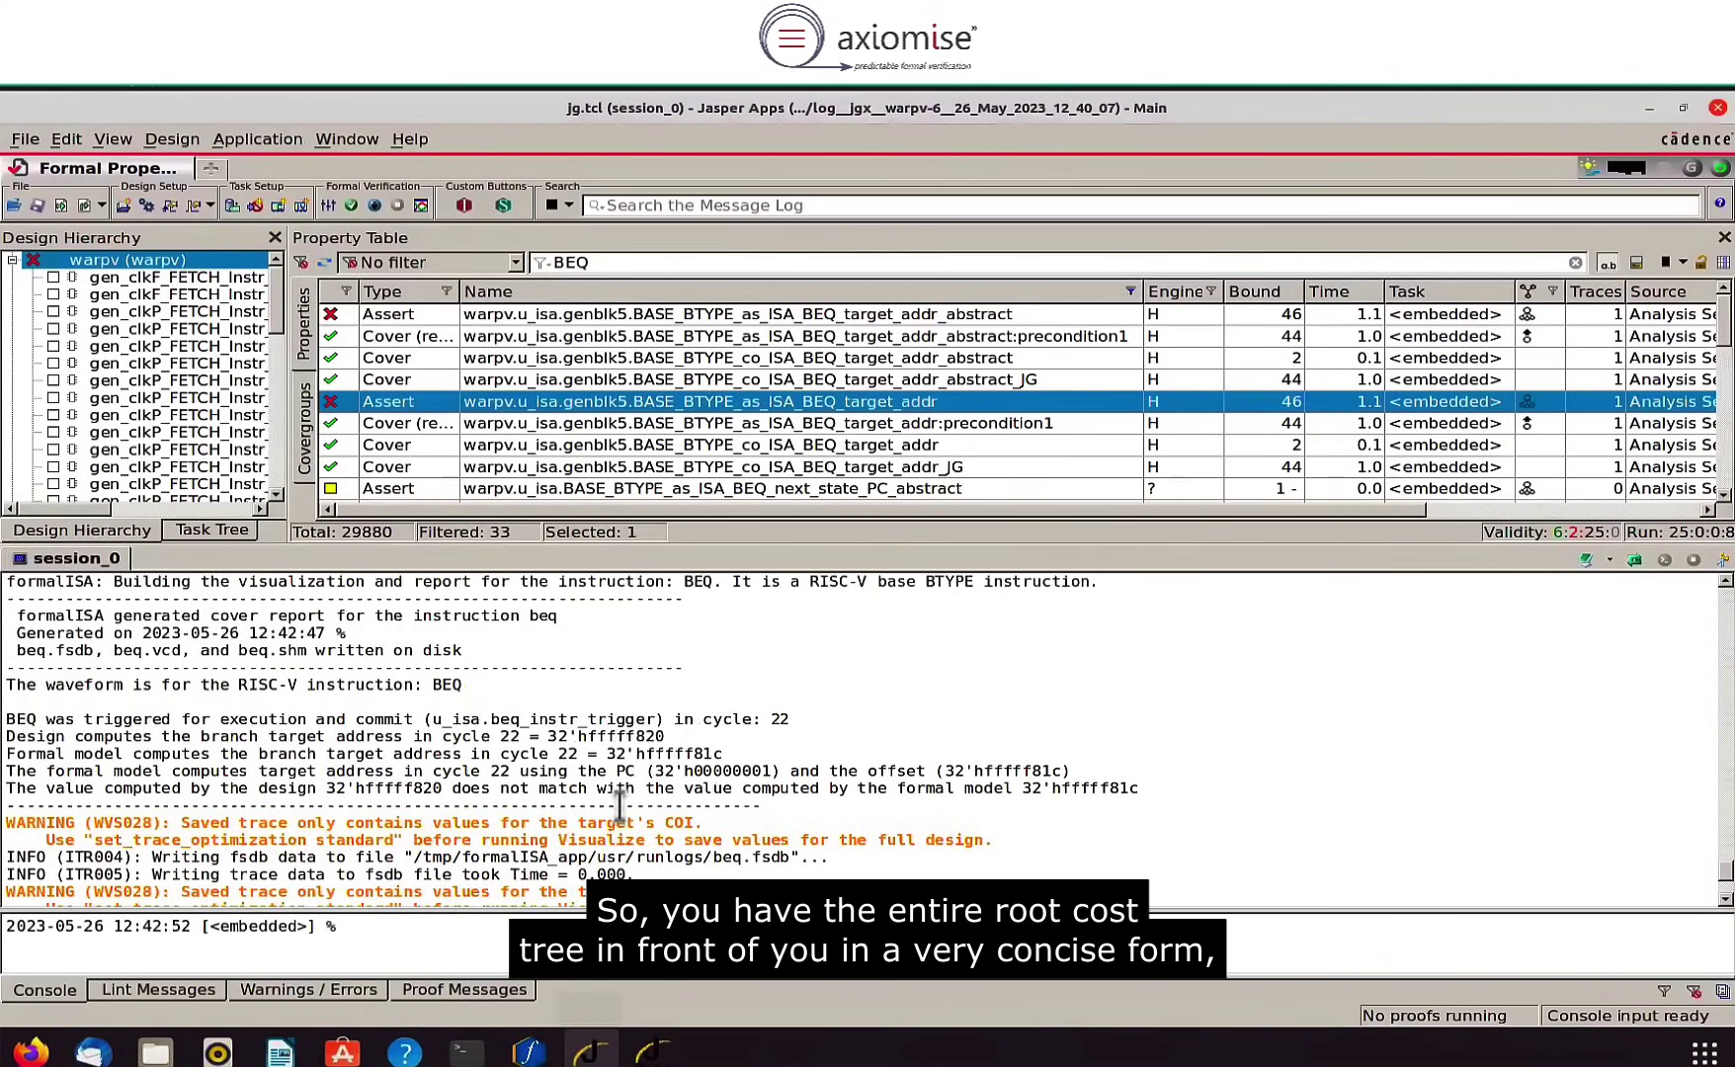
{"action": "scroll", "coordinate": [620, 805], "scroll_direction": "up", "scroll_amount": 1}
{"action": "scroll", "coordinate": [616, 739], "scroll_direction": "up", "scroll_amount": 2}
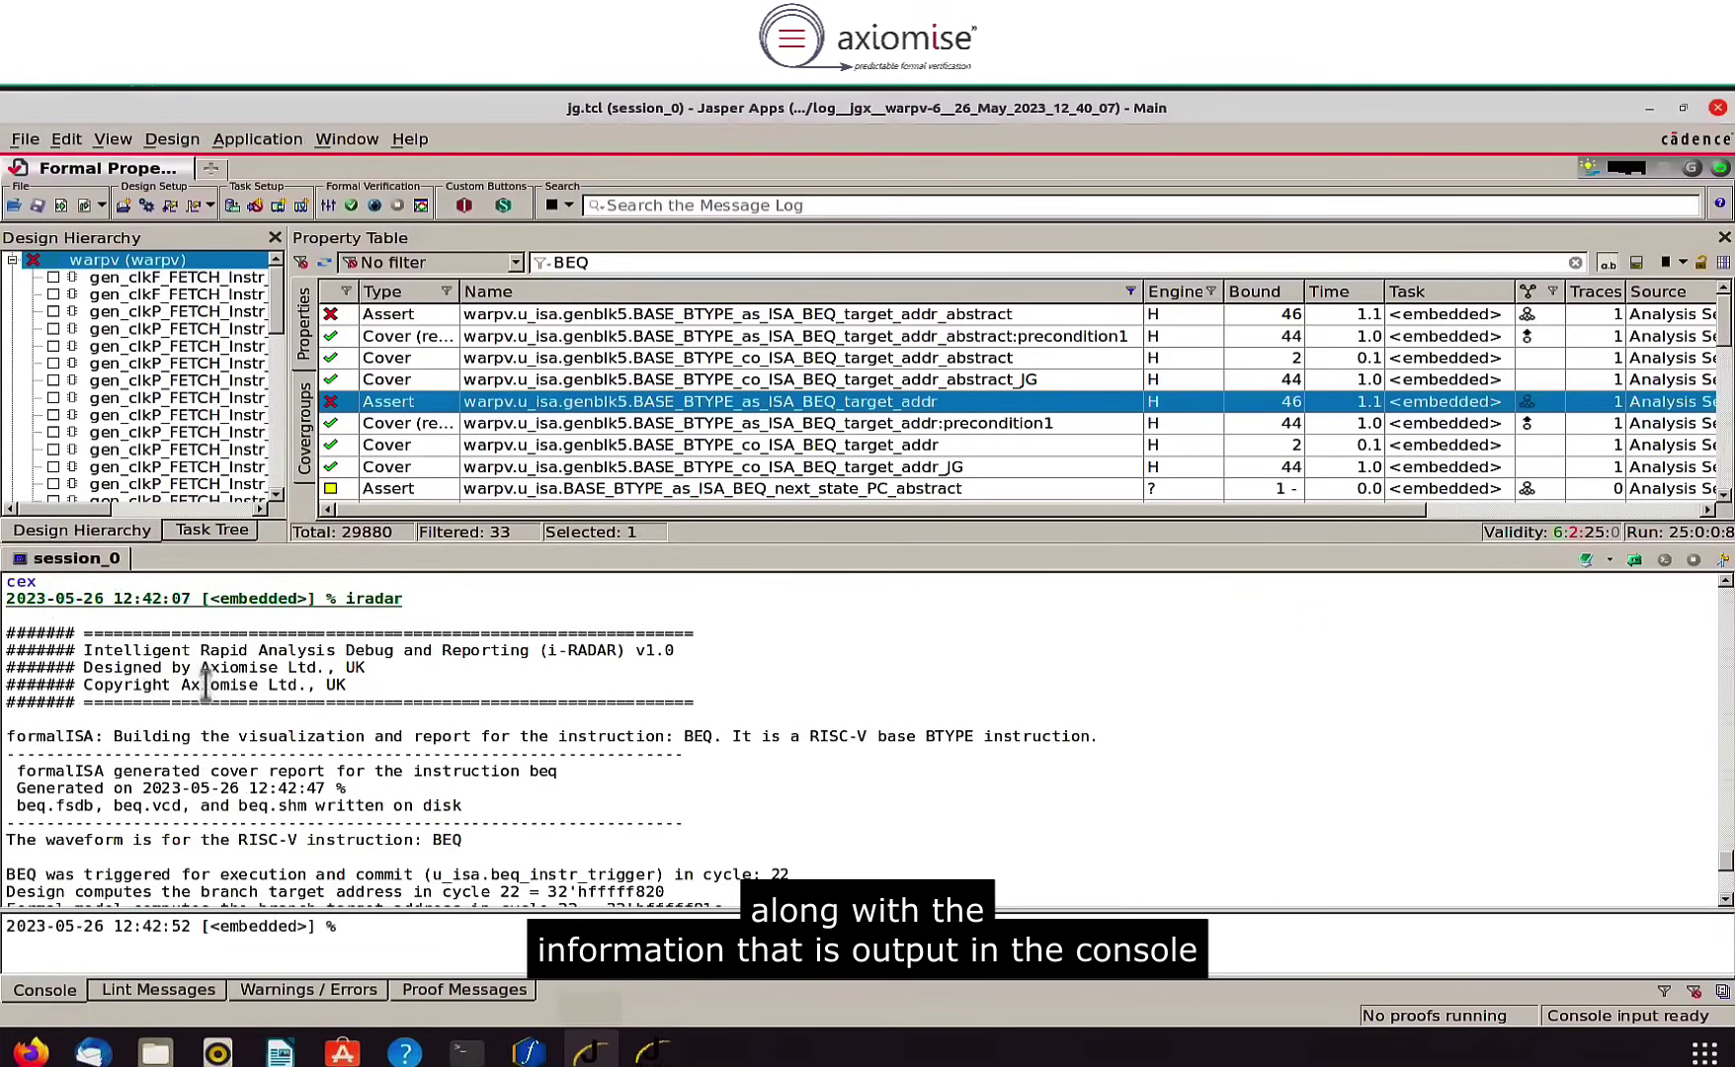
{"action": "scroll", "coordinate": [193, 736], "scroll_direction": "down", "scroll_amount": 2}
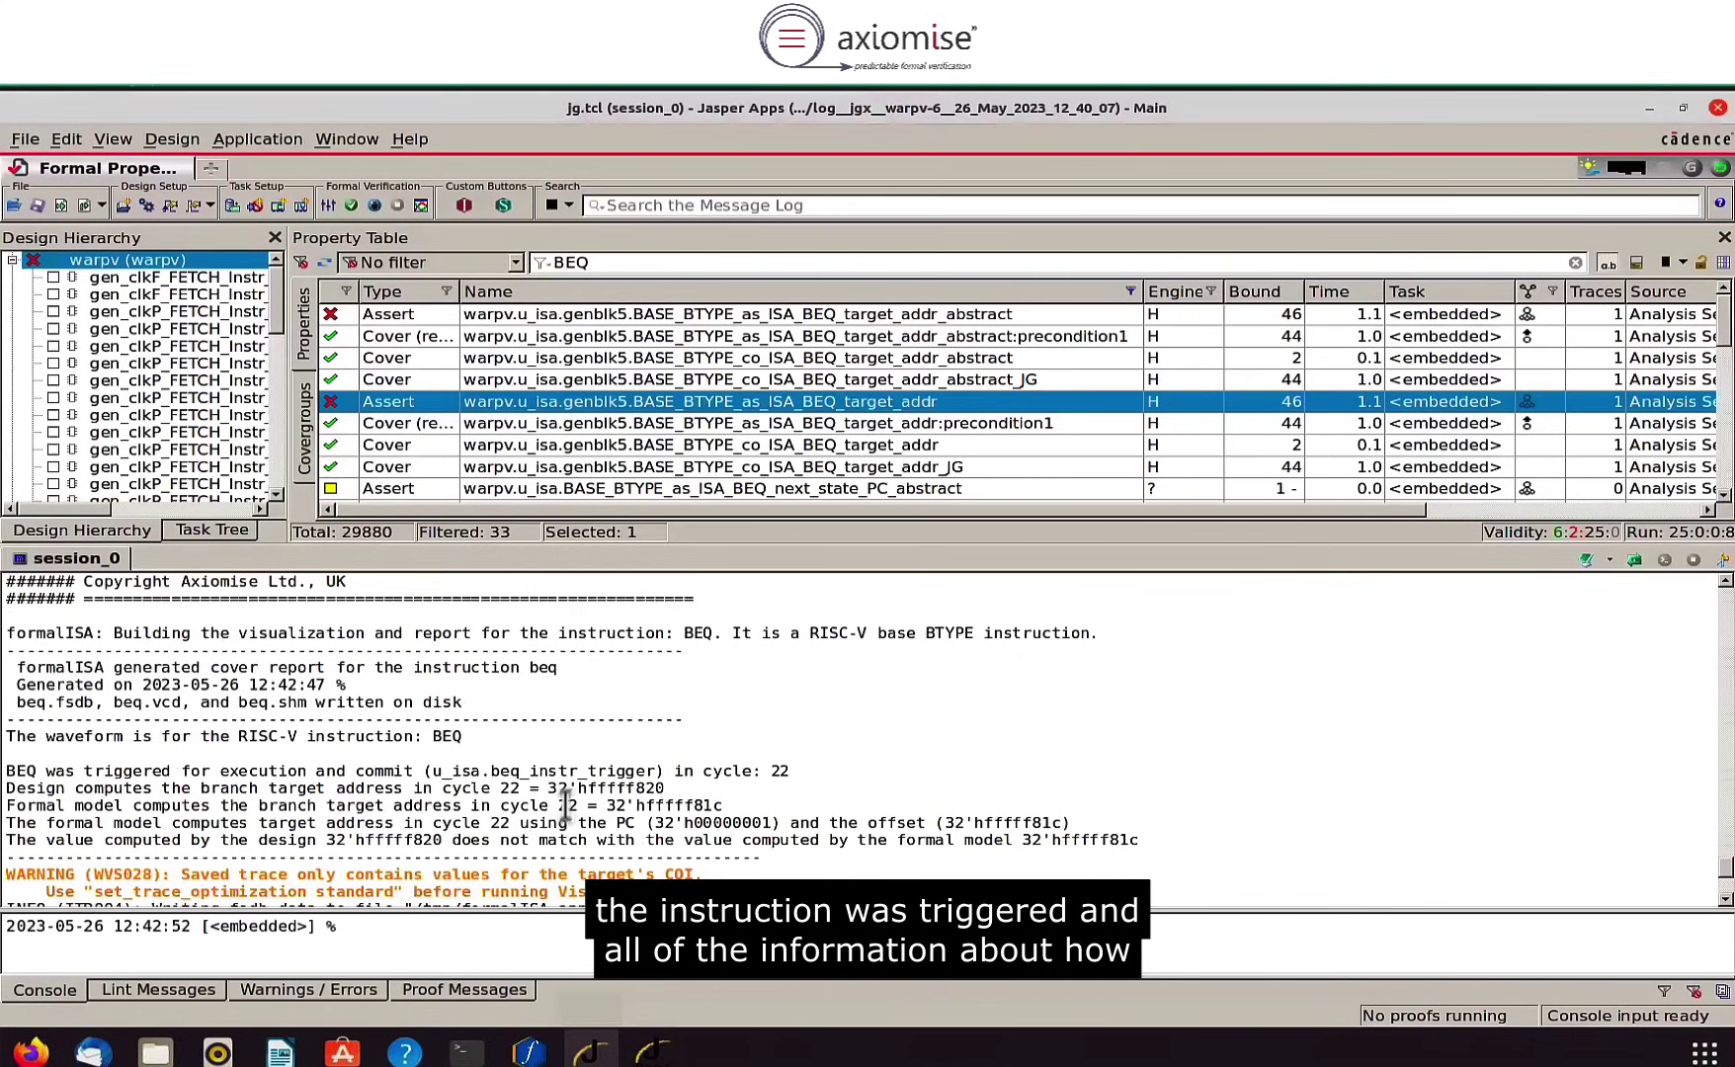
{"action": "scroll", "coordinate": [549, 805], "scroll_direction": "down", "scroll_amount": 1}
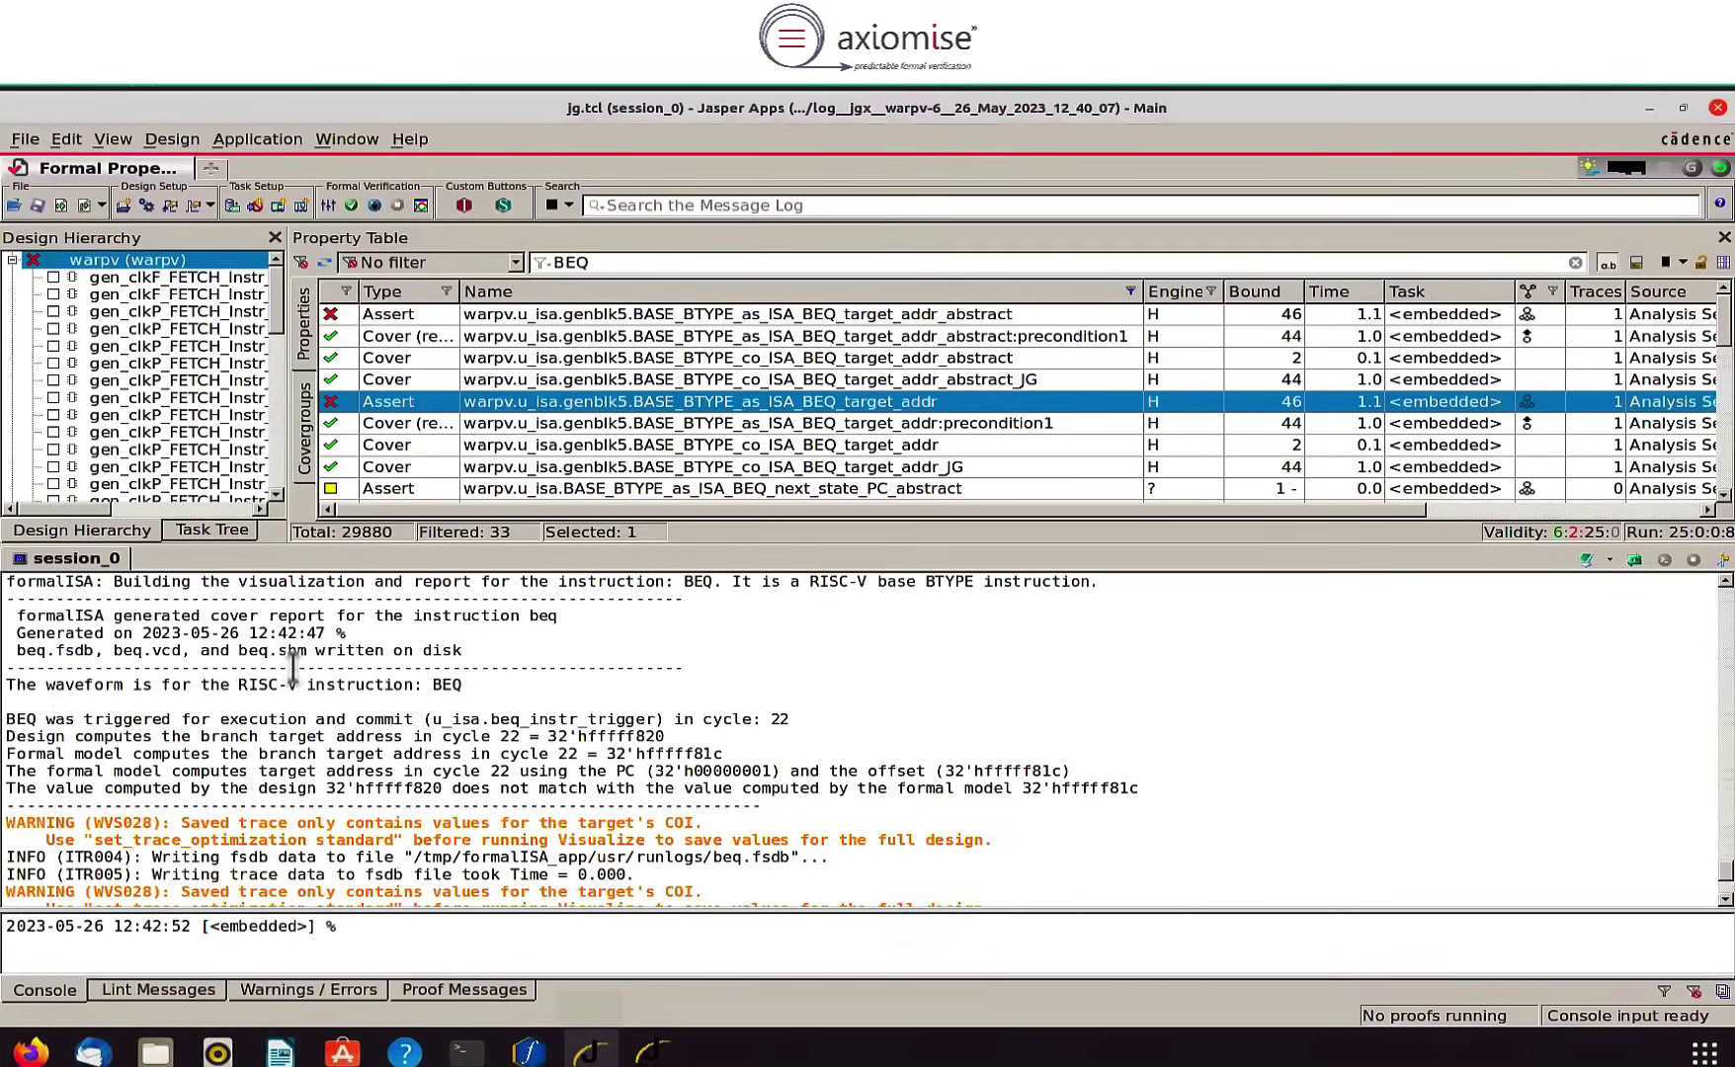
{"action": "scroll", "coordinate": [293, 670], "scroll_direction": "up", "scroll_amount": 1}
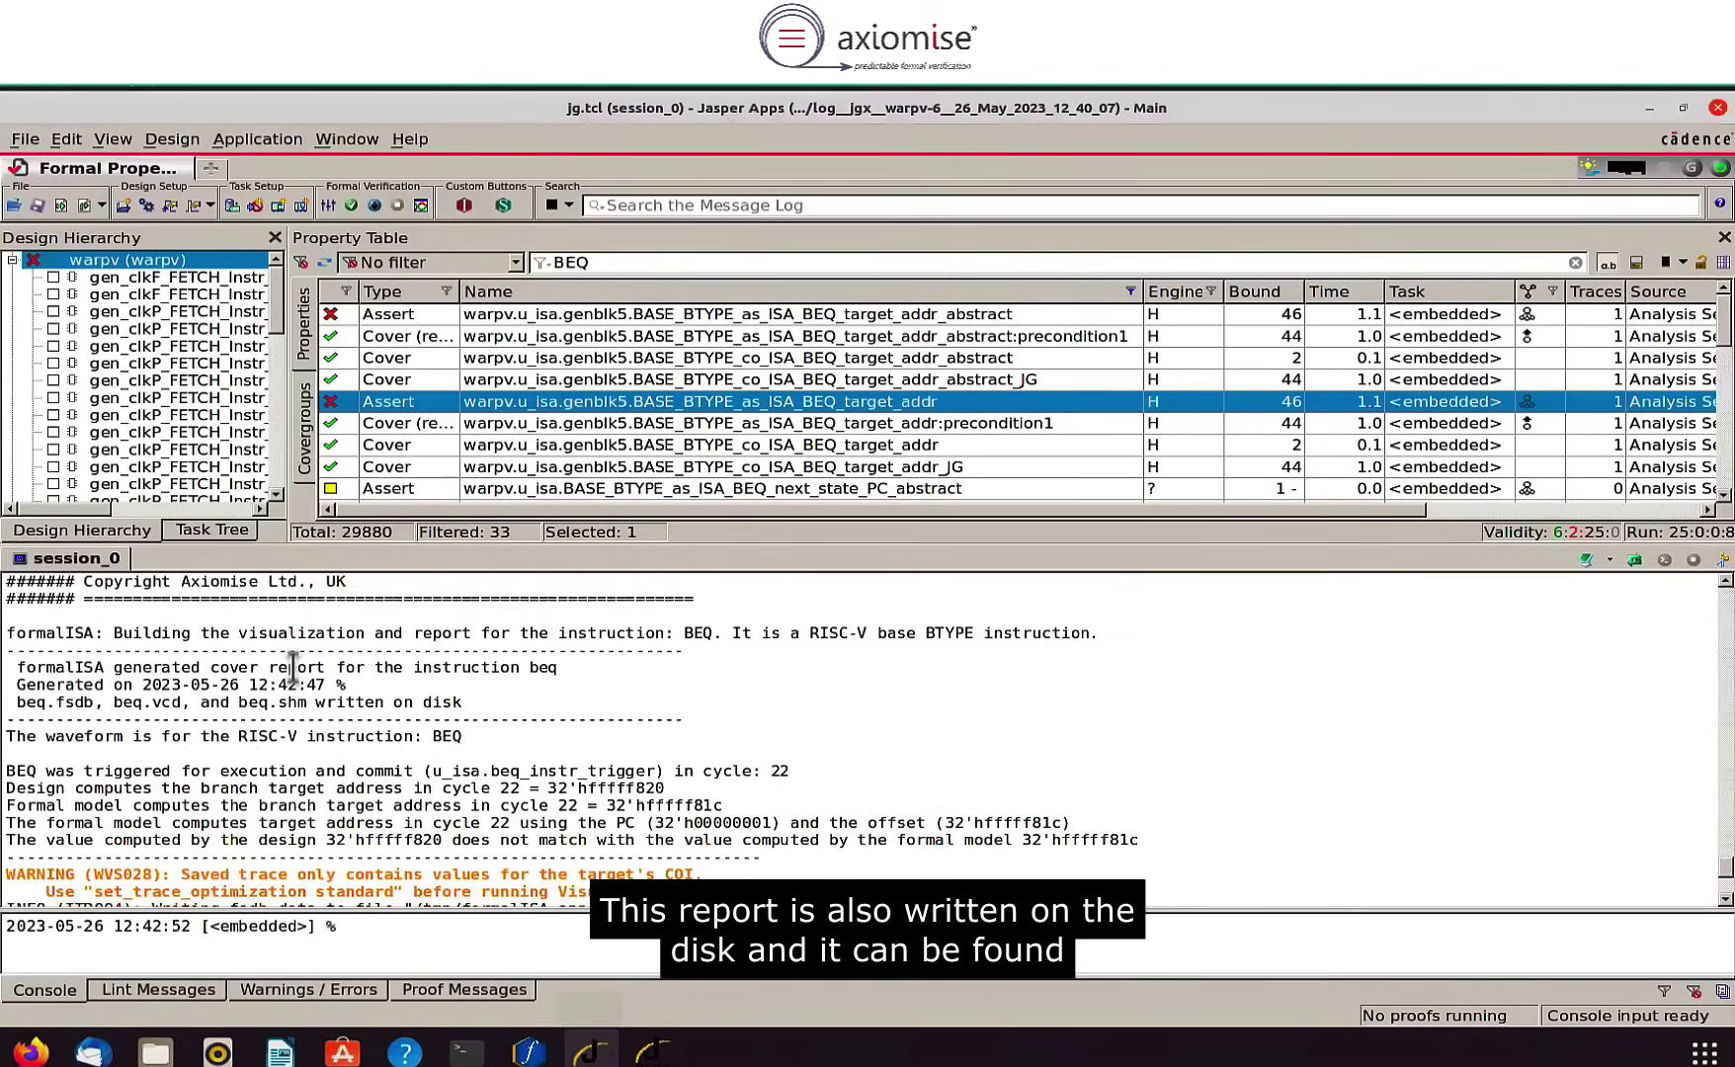
{"action": "scroll", "coordinate": [293, 670], "scroll_direction": "up", "scroll_amount": 1}
{"action": "scroll", "coordinate": [292, 670], "scroll_direction": "up", "scroll_amount": 1}
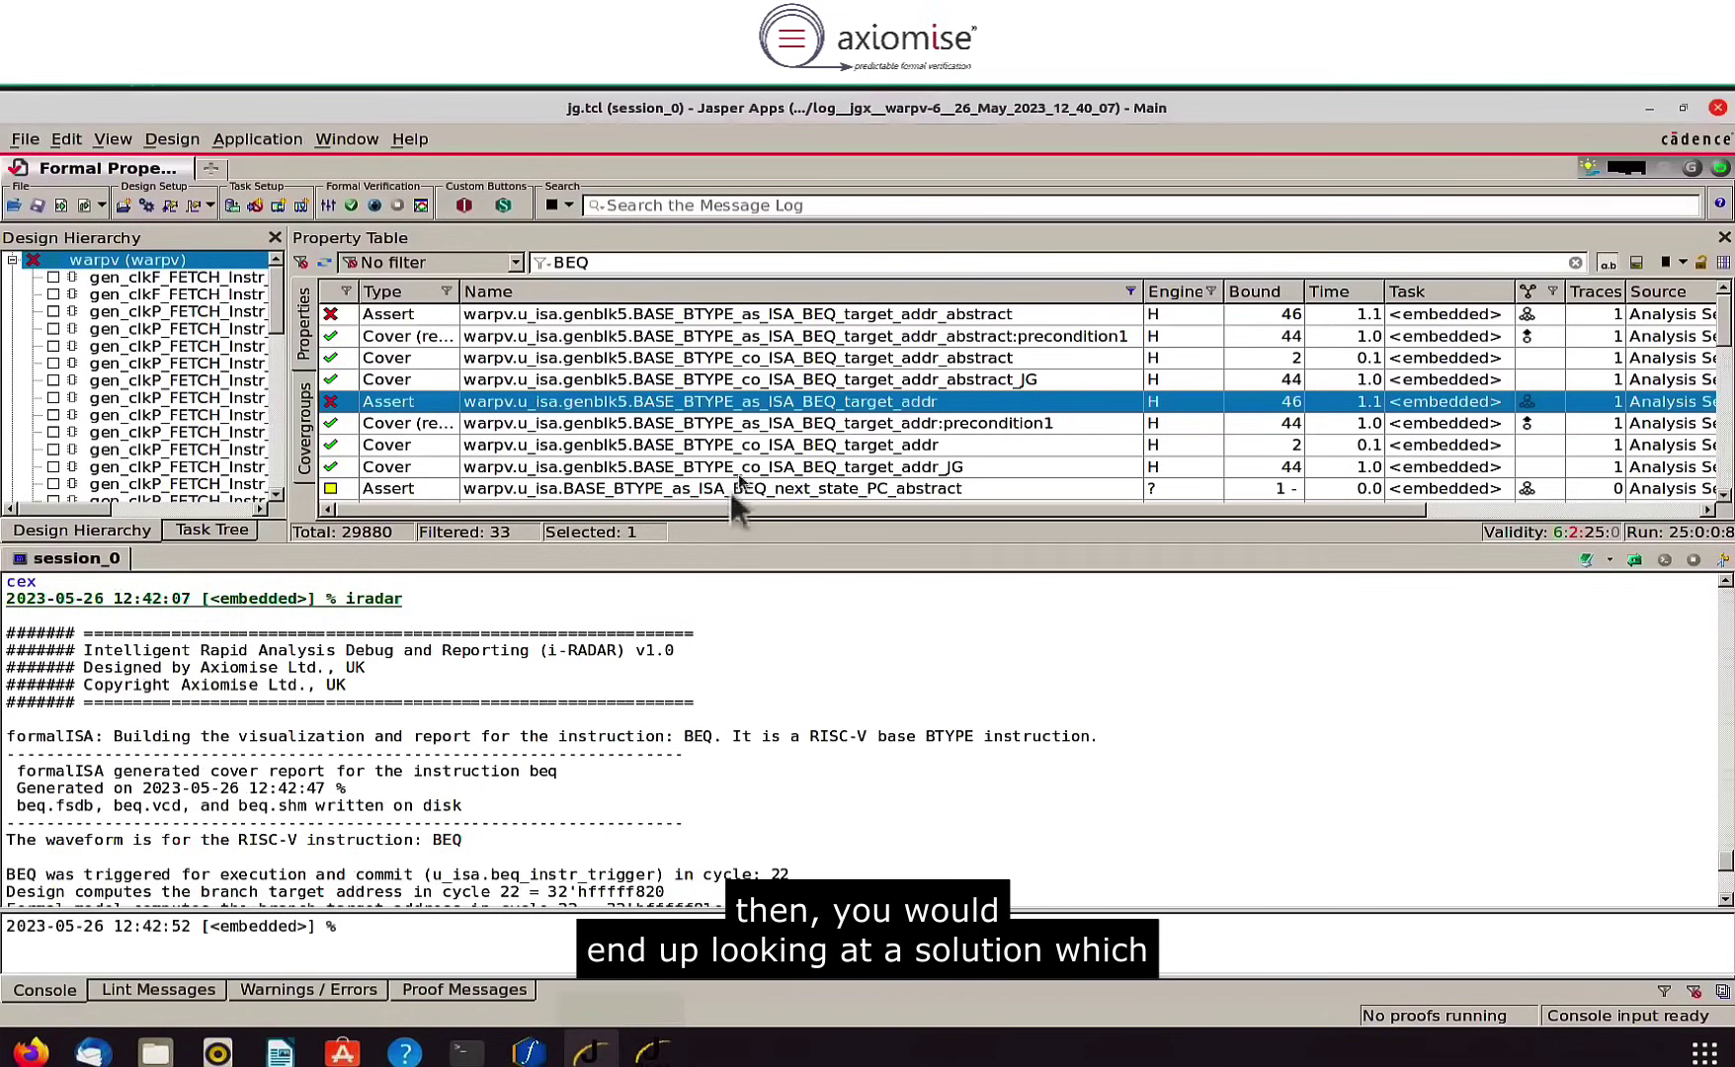
Step: Switch back to Jasper's Target Analysis Visualize window showing the FETCH_Instr_branch_target_a4[5:2] trace at iteration 40
{"action": "left_click", "coordinate": [650, 1053]}
{"action": "right_click", "coordinate": [650, 1052]}
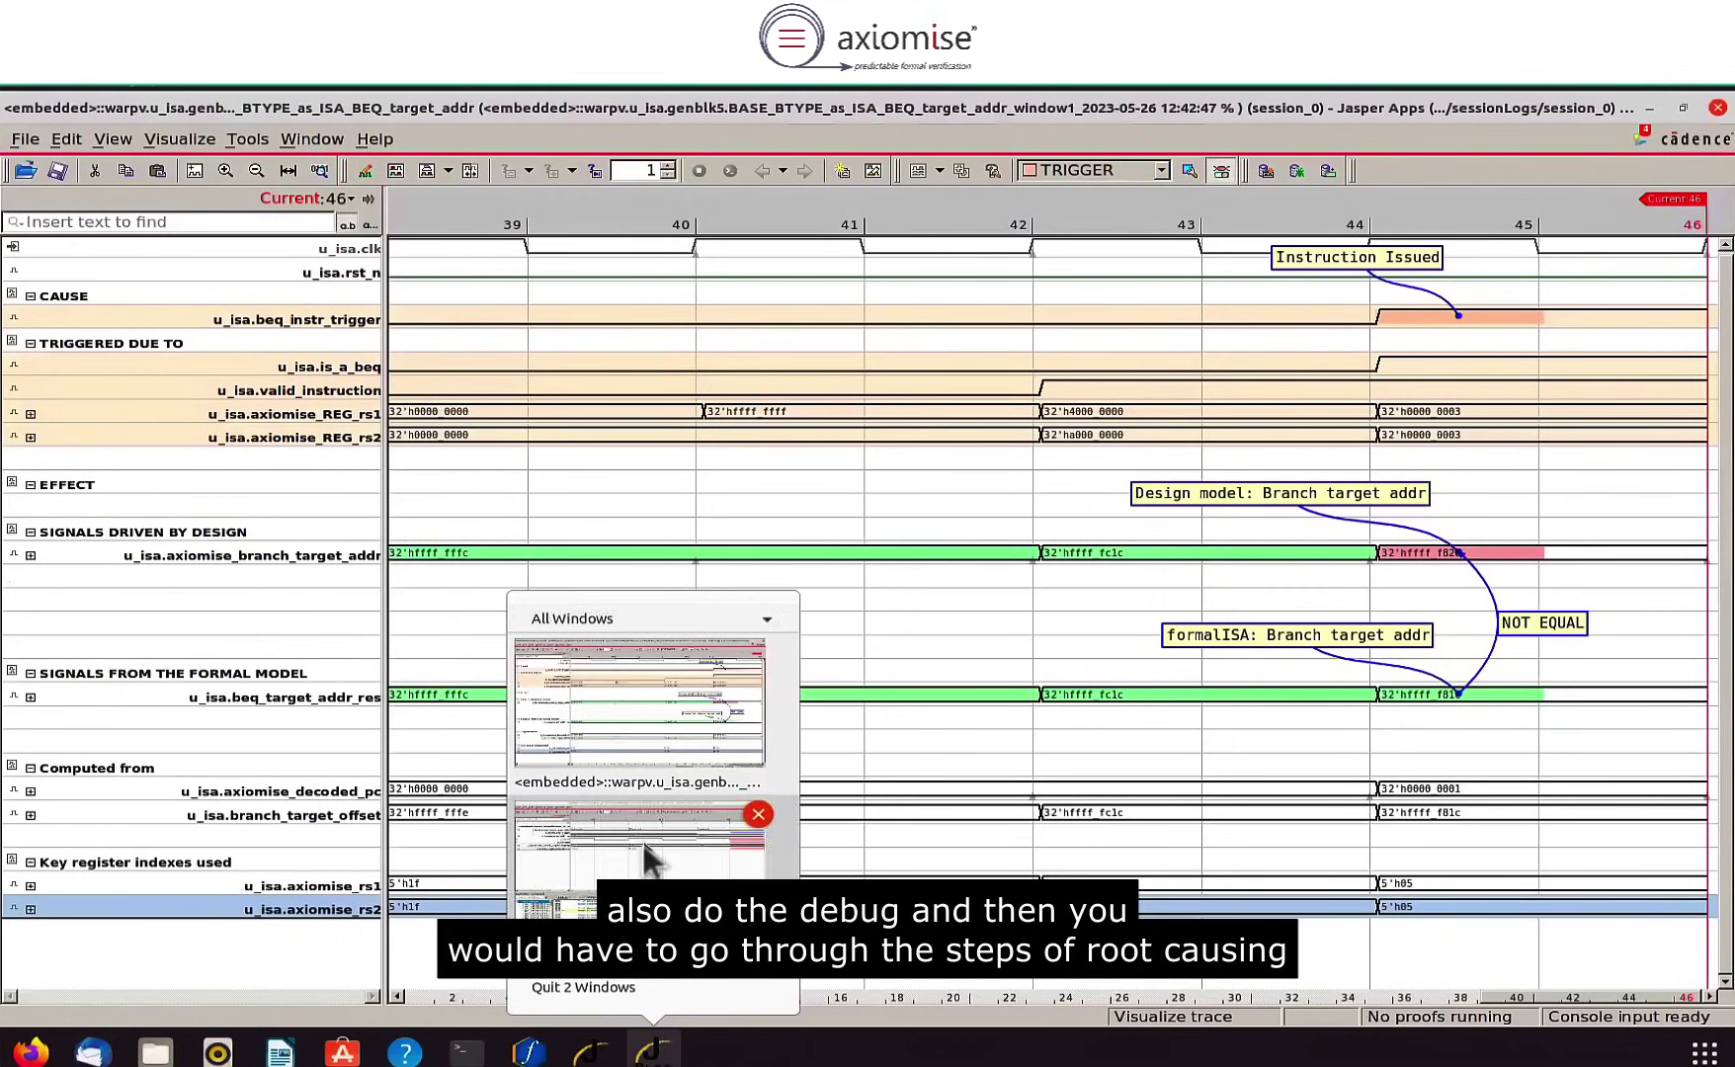
{"action": "left_click", "coordinate": [644, 852]}
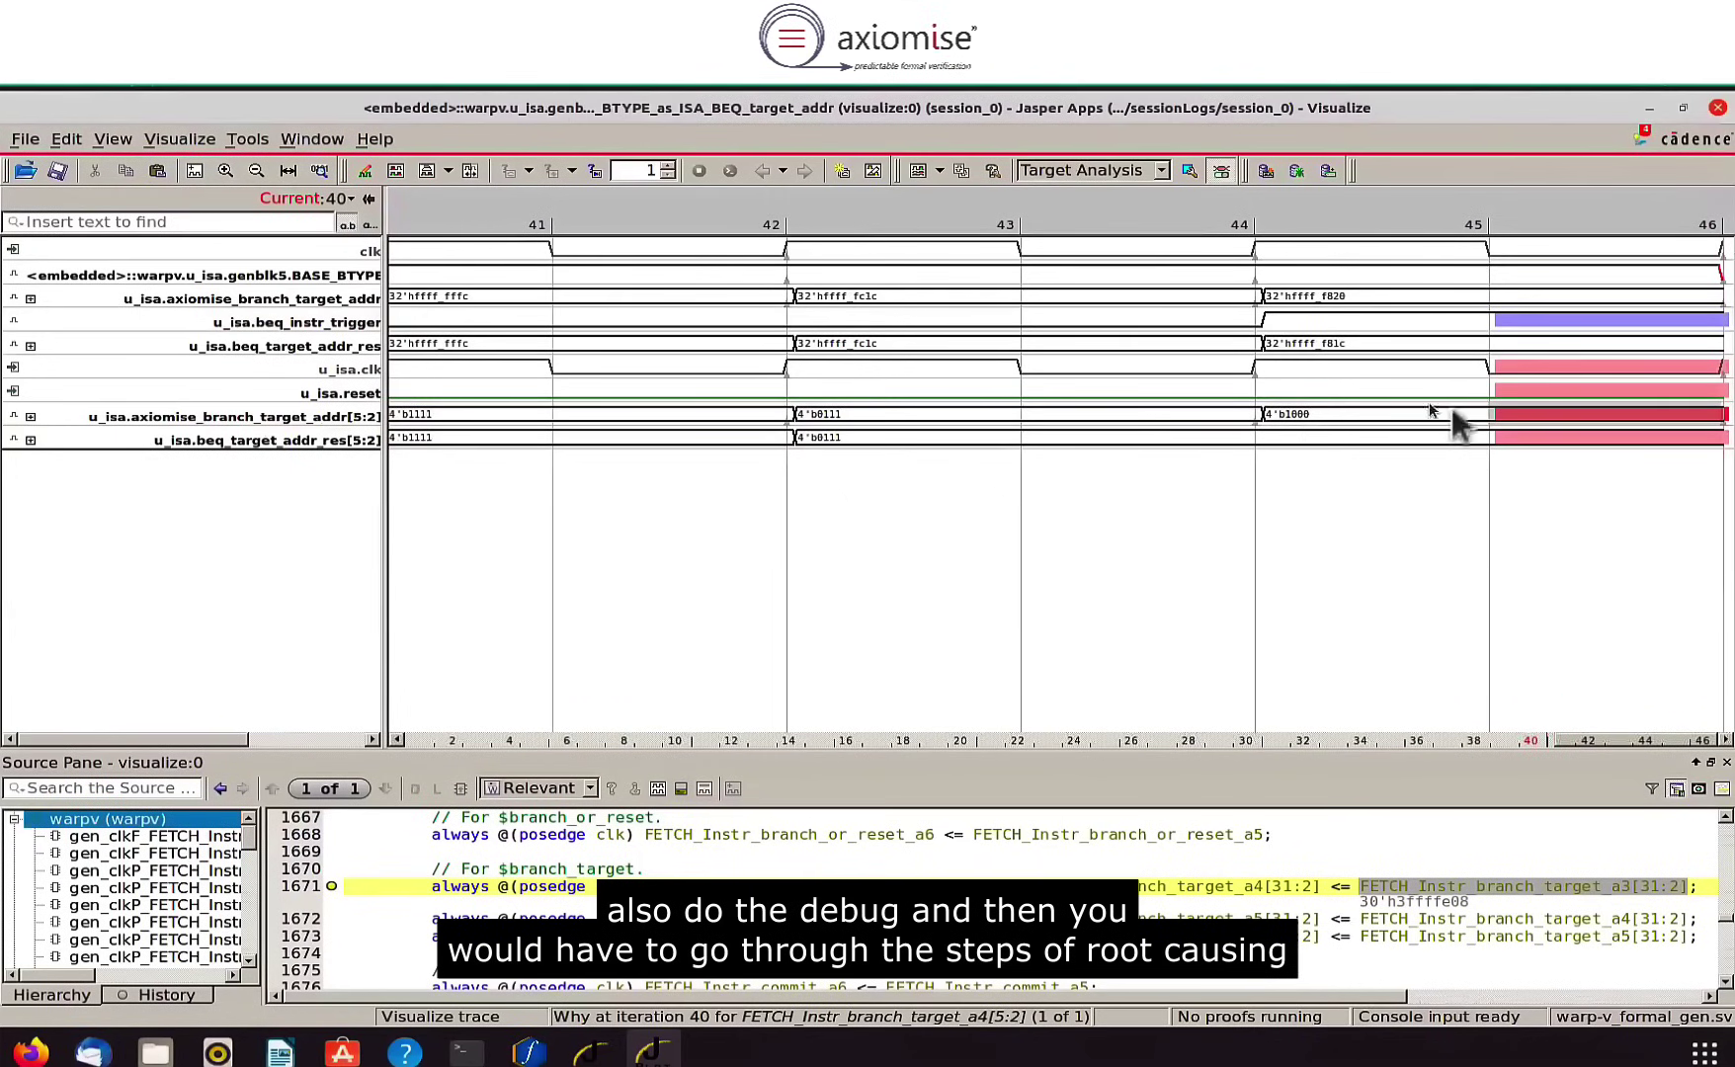
{"action": "mouse_move", "coordinate": [1464, 412]}
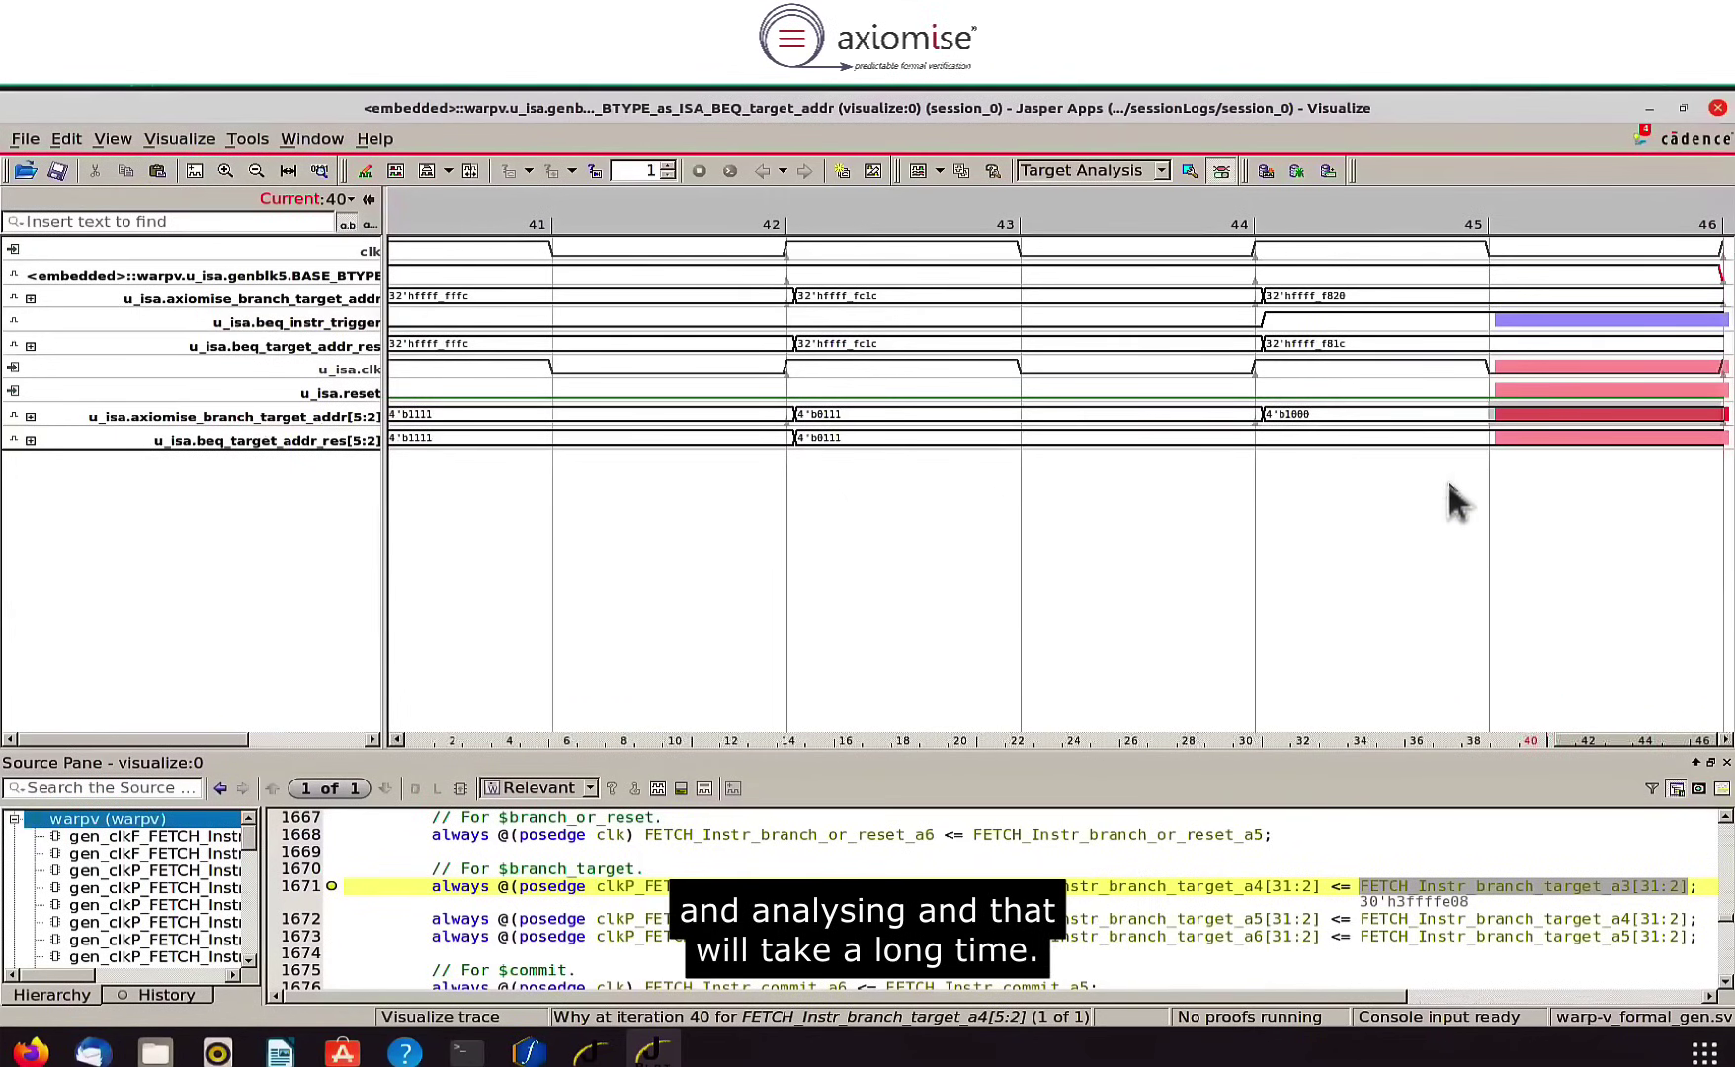